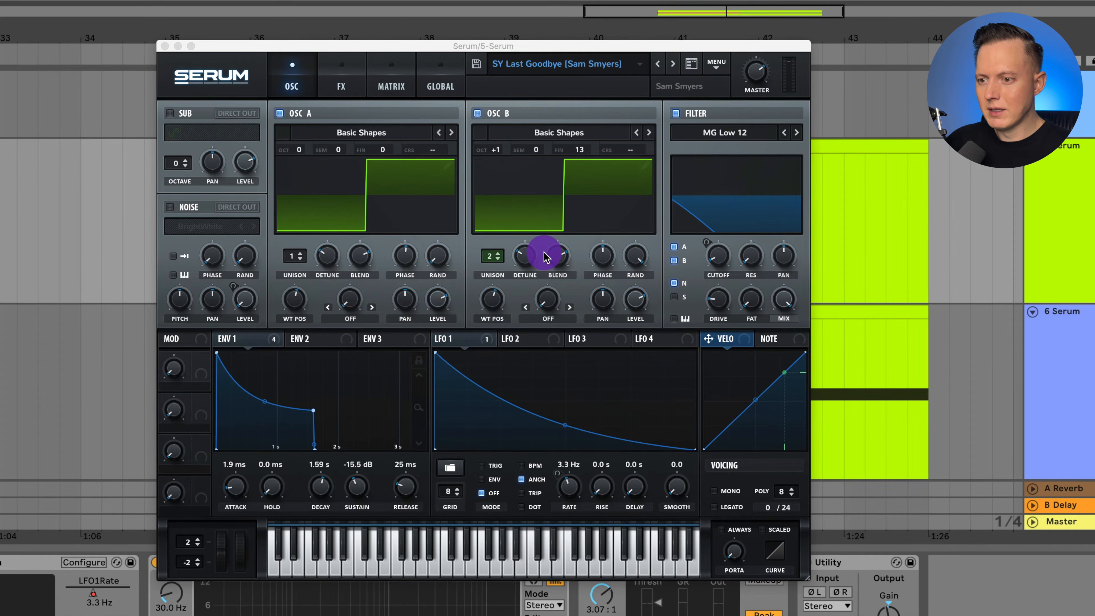
# Play the patch and examine LFO 1's modulation of the filter cutoff and Env 1's modulation of the LFO 1 rate.
pyautogui.click(465, 342)
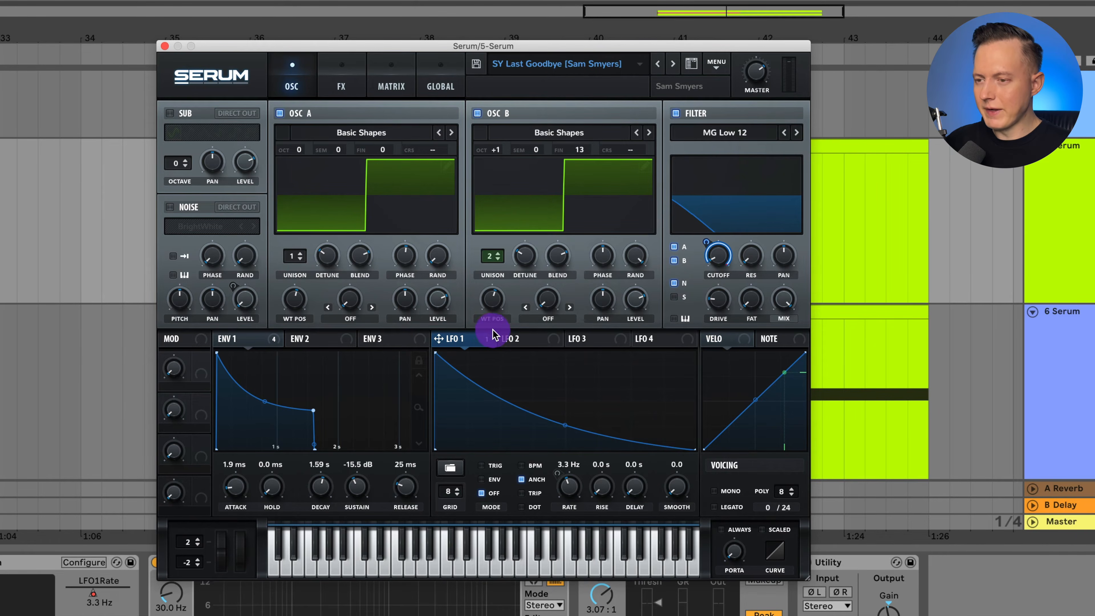
pyautogui.press('space')
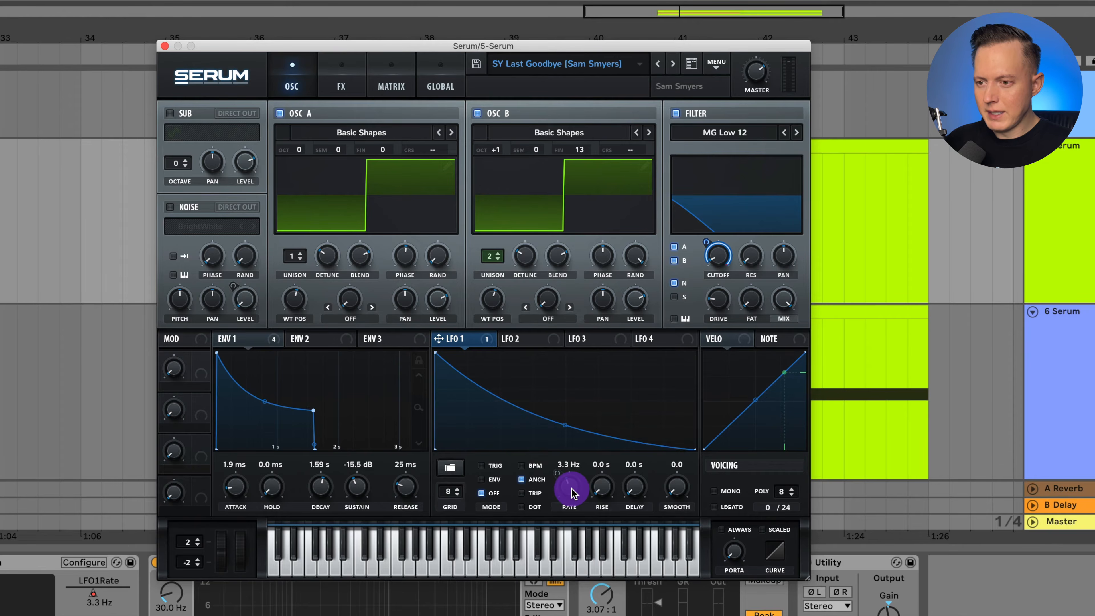
pyautogui.moveTo(253, 344); pyautogui.dragTo(560, 476)
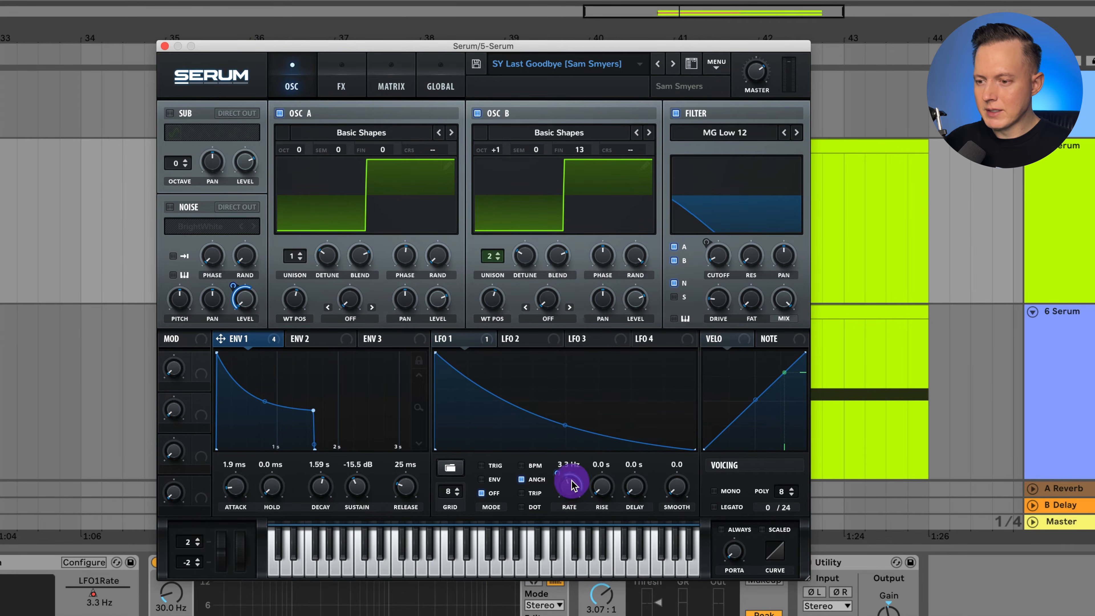
pyautogui.moveTo(584, 492); pyautogui.dragTo(556, 472)
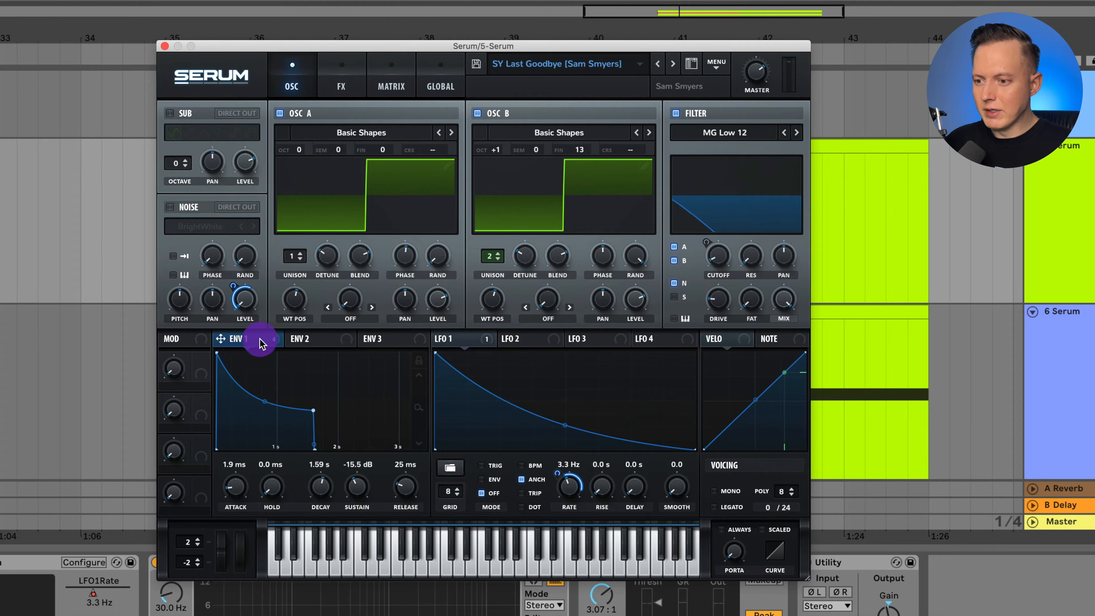
pyautogui.moveTo(265, 341); pyautogui.dragTo(575, 484)
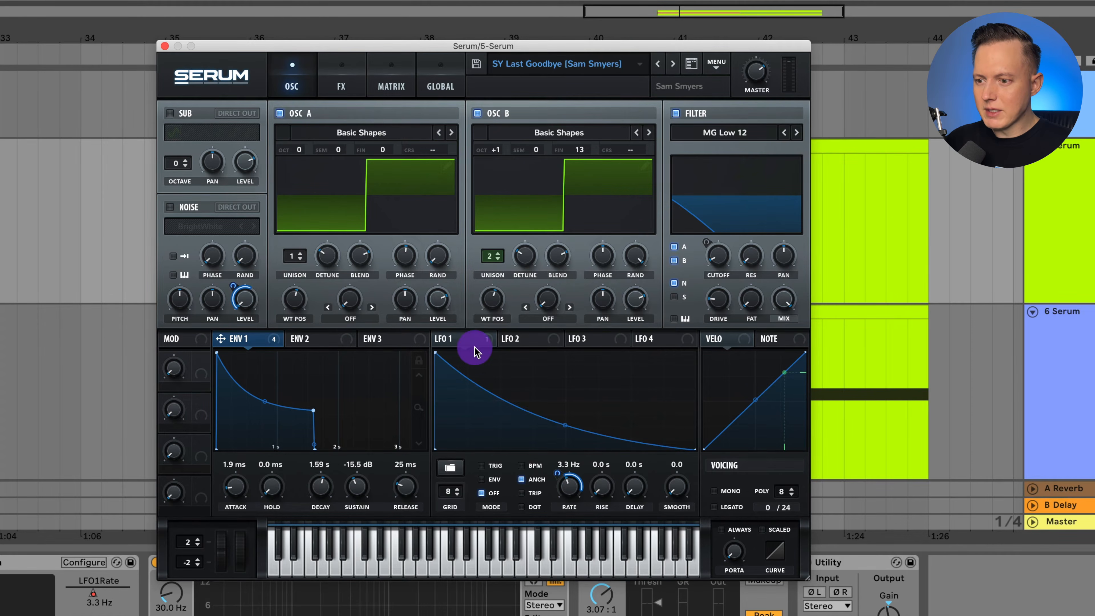
# Remove Env 1's modulation from the LFO 1 rate and remove all destinations of LFO 1.
pyautogui.rightClick(568, 484)
pyautogui.click(446, 431)
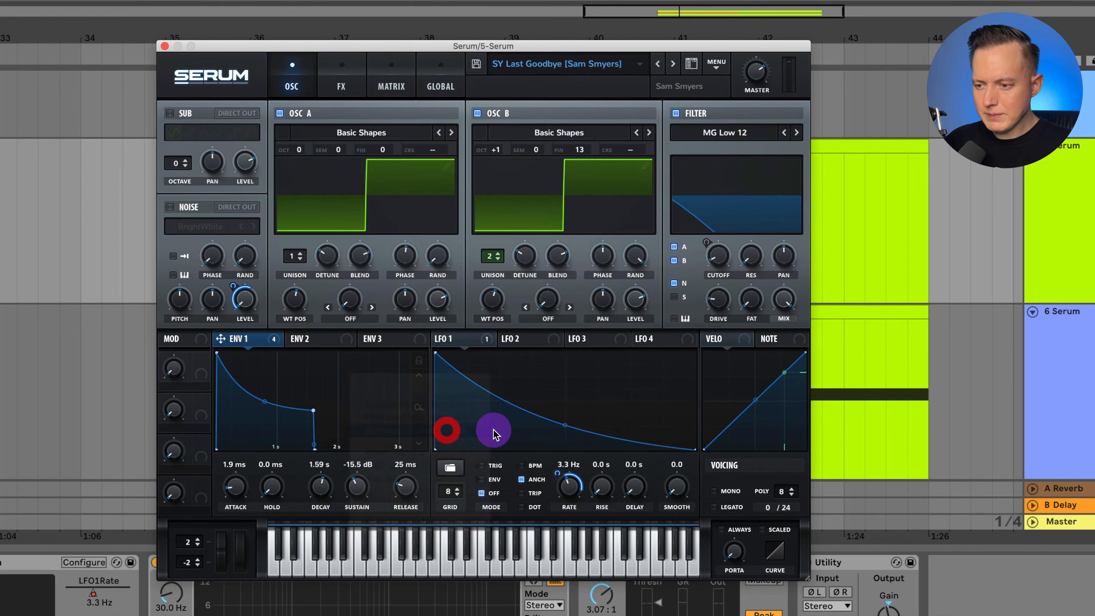
pyautogui.rightClick(470, 340)
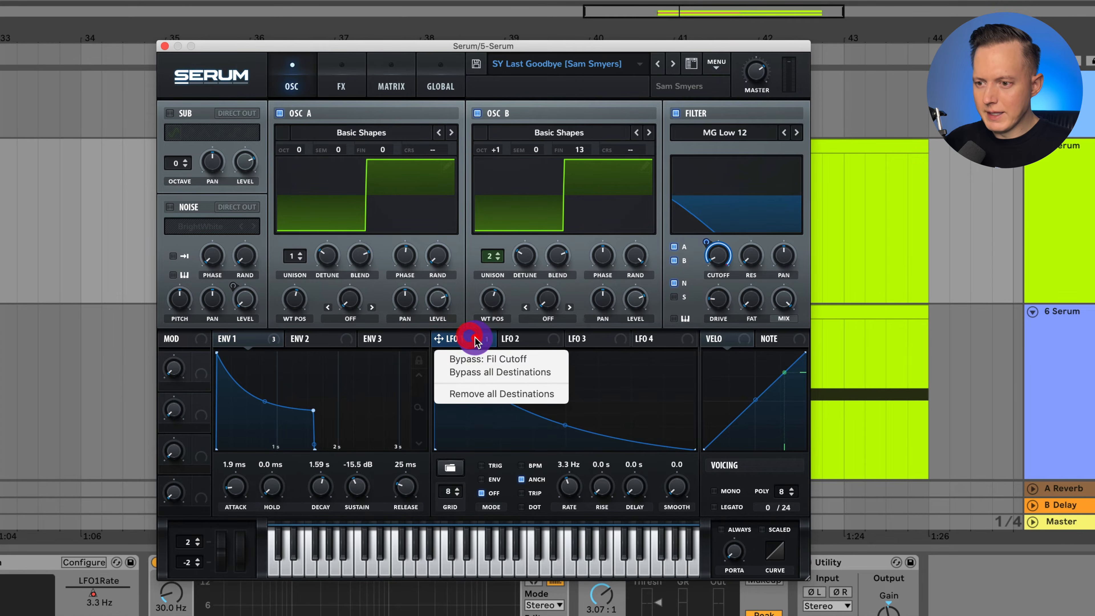
pyautogui.click(508, 394)
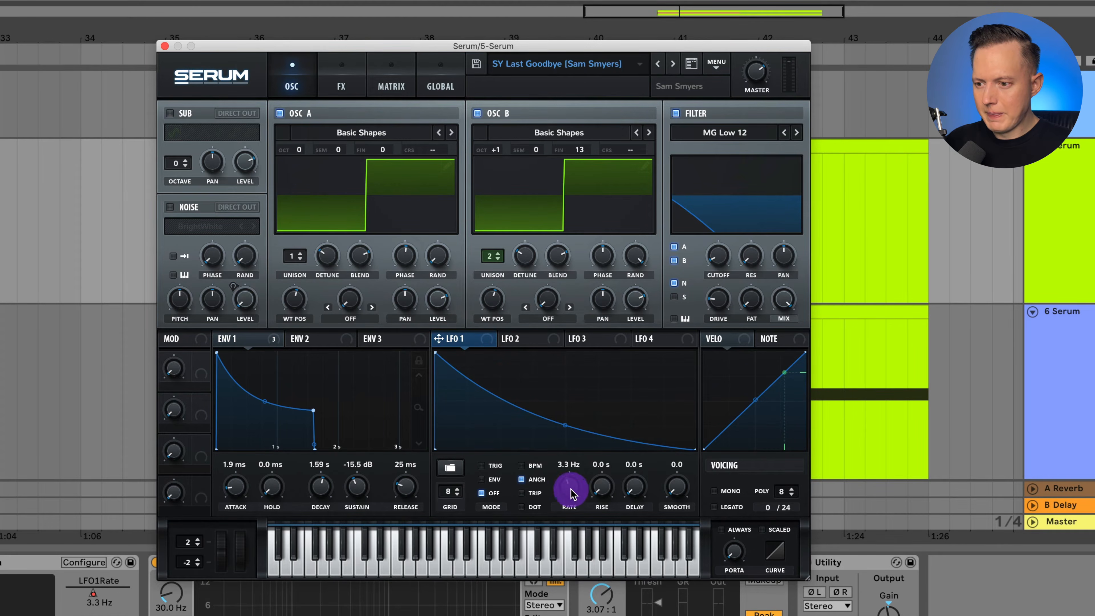
# Set the LFO 1 rate to 8.0 Hz and sweep the filter cutoff during playback, leaving it partly open.
pyautogui.moveTo(569, 488); pyautogui.dragTo(570, 472)
pyautogui.moveTo(720, 252); pyautogui.dragTo(728, 159)
pyautogui.press('space')
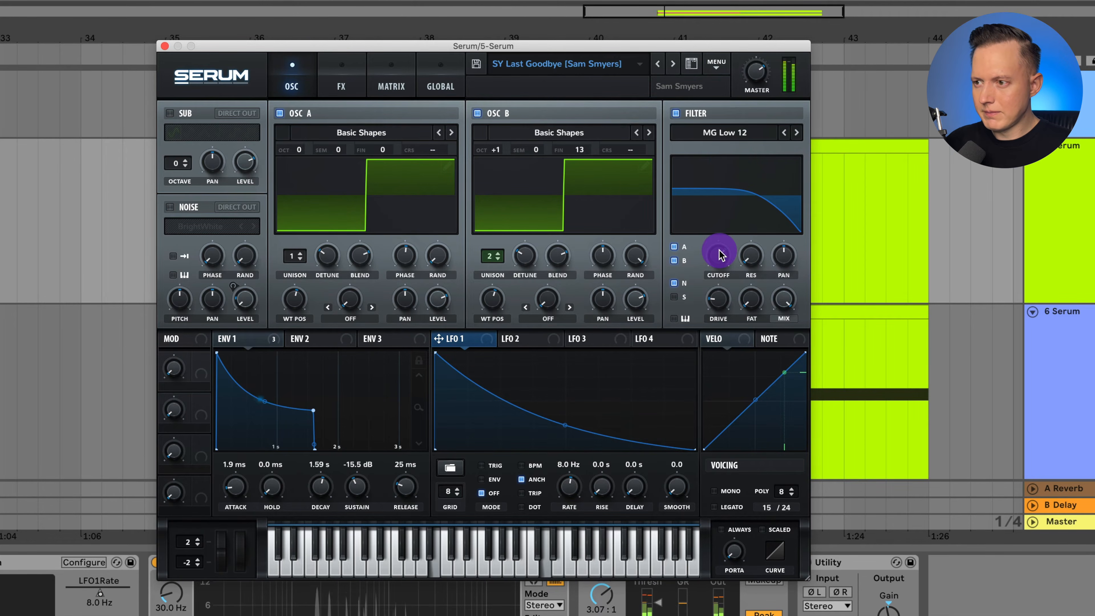
pyautogui.moveTo(722, 255); pyautogui.dragTo(724, 317)
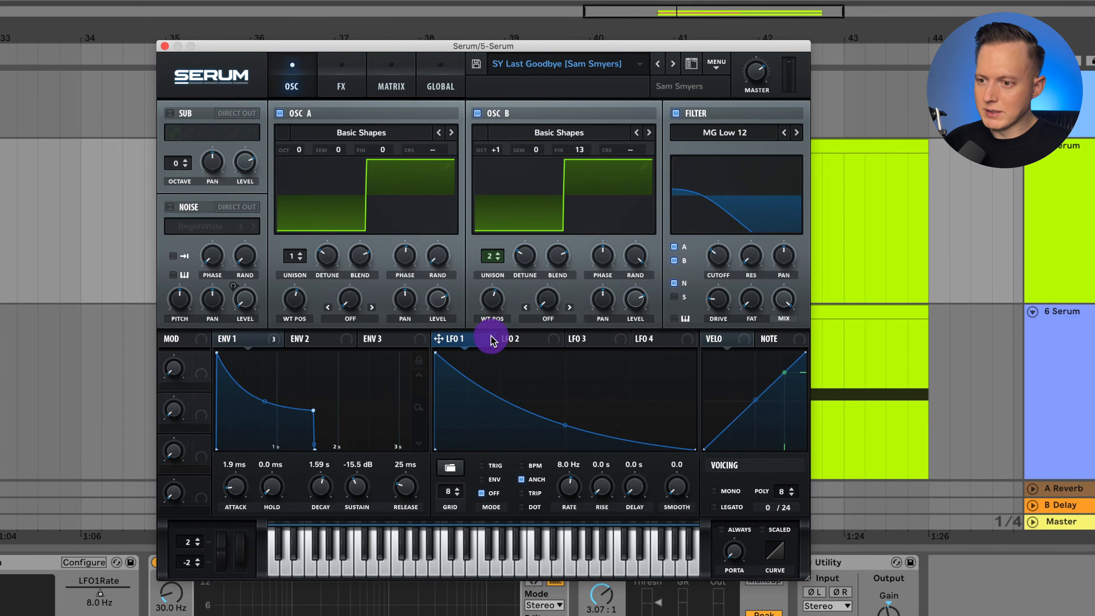
# Assign LFO 1 to the filter cutoff at reduced depth and reshape its start into a short curved rise.
pyautogui.moveTo(492, 341); pyautogui.dragTo(715, 252)
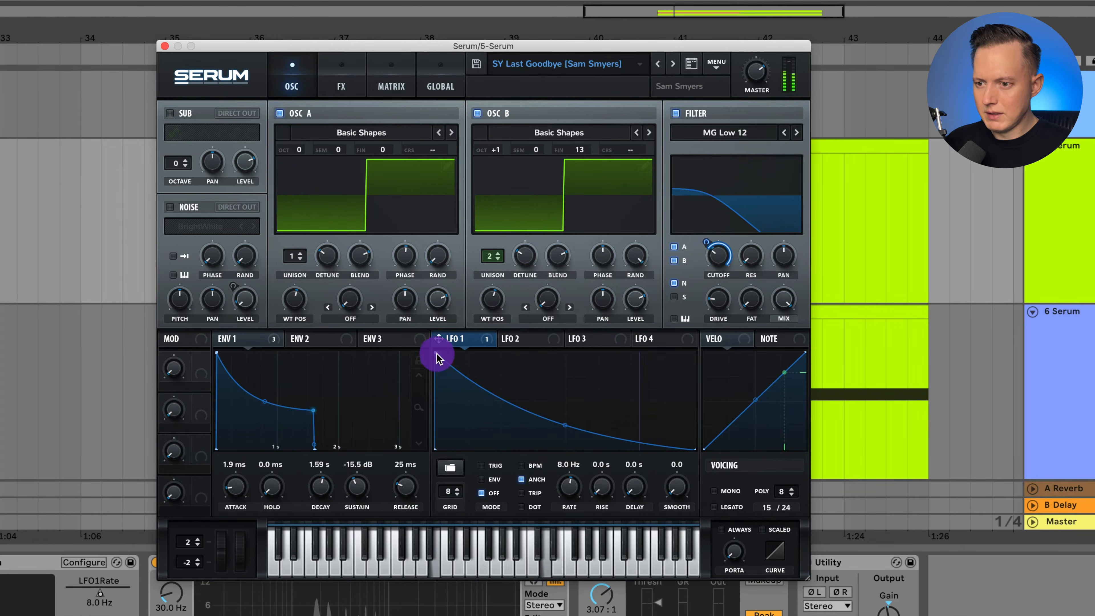
pyautogui.moveTo(436, 354); pyautogui.dragTo(463, 353)
pyautogui.moveTo(447, 401); pyautogui.dragTo(446, 386)
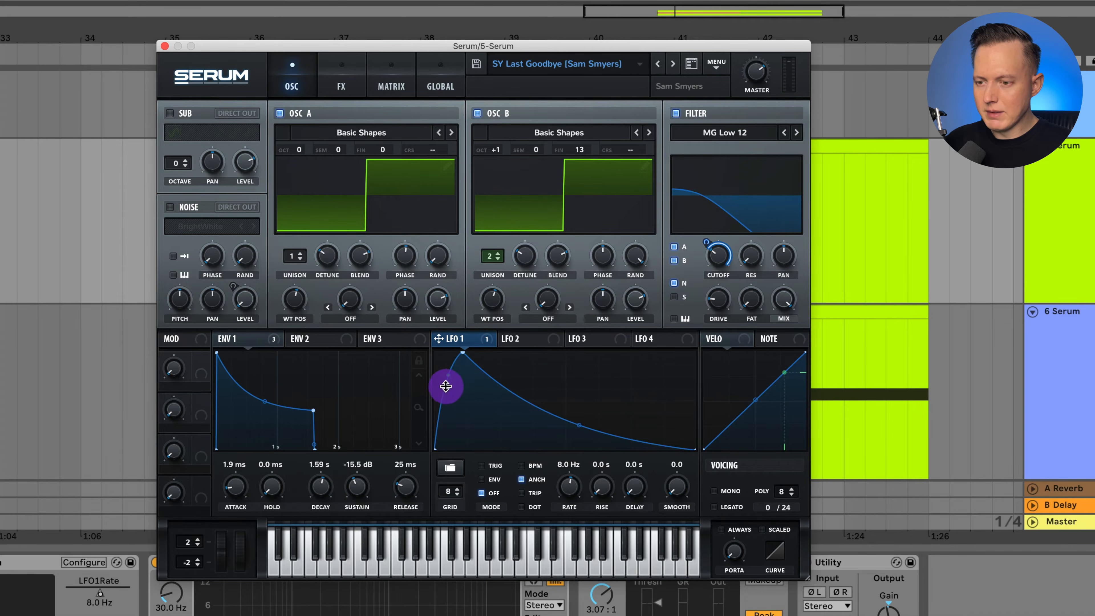
pyautogui.moveTo(706, 245); pyautogui.dragTo(702, 270)
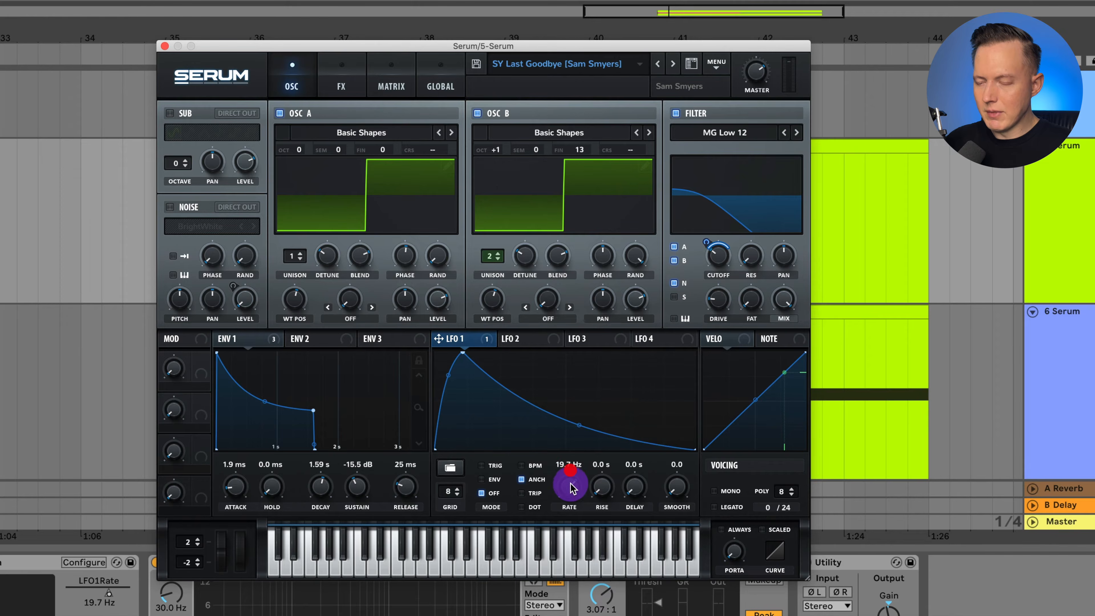
# Lower the LFO 1 rate to 3.5 Hz and modulate it with Env 1 during playback.
pyautogui.moveTo(573, 488); pyautogui.dragTo(580, 527)
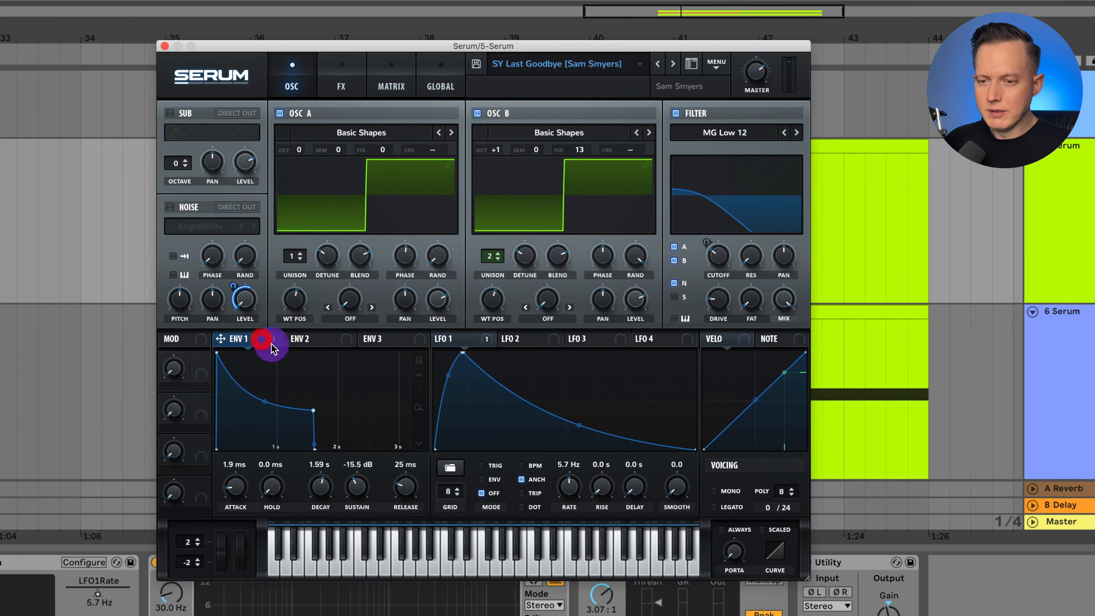
pyautogui.moveTo(270, 343); pyautogui.dragTo(568, 489)
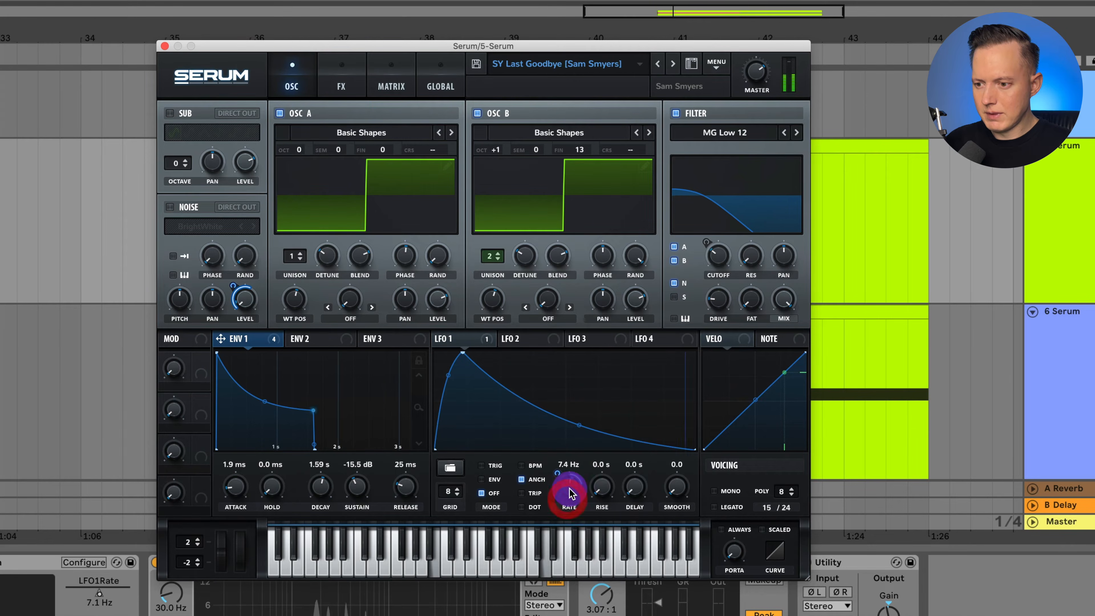
pyautogui.press('space')
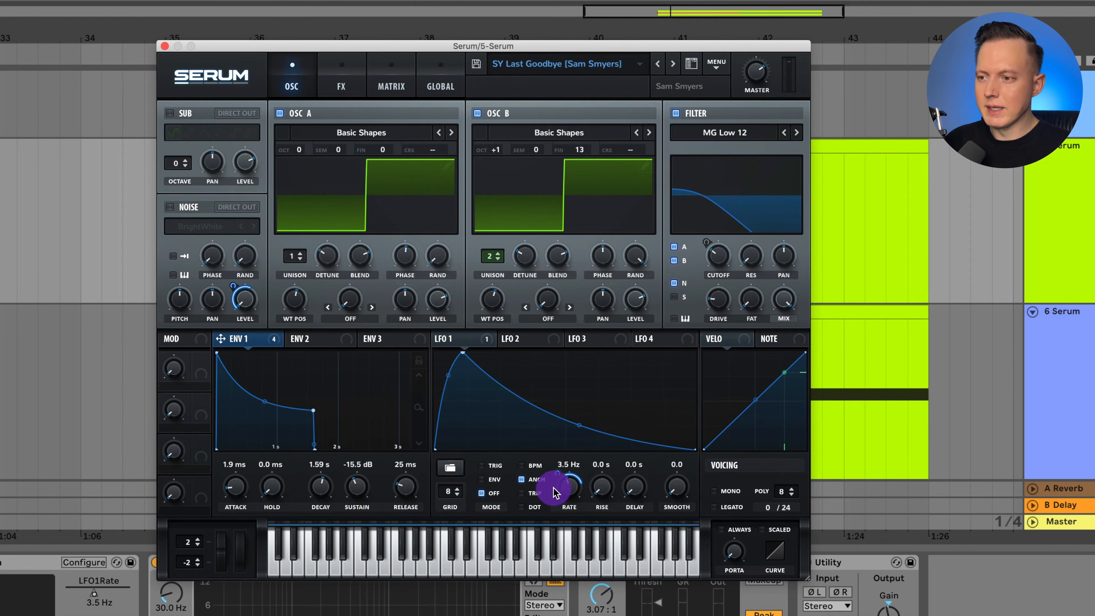
# Reassign LFO 1 from the filter cutoff to the levels of Osc A and Osc B.
pyautogui.moveTo(474, 345); pyautogui.dragTo(645, 286)
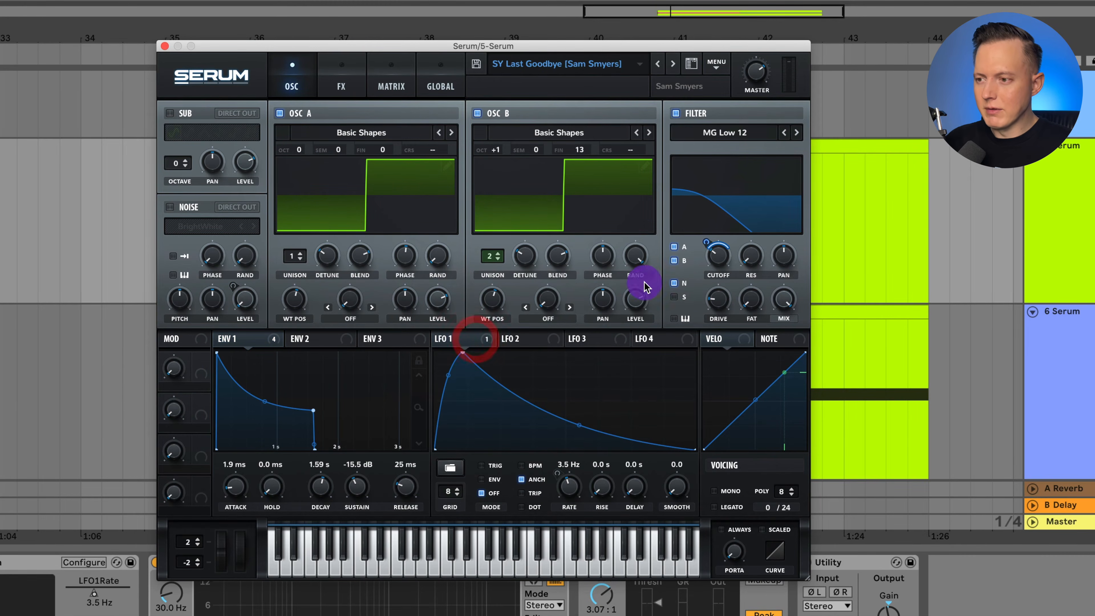
pyautogui.rightClick(461, 340)
pyautogui.click(496, 391)
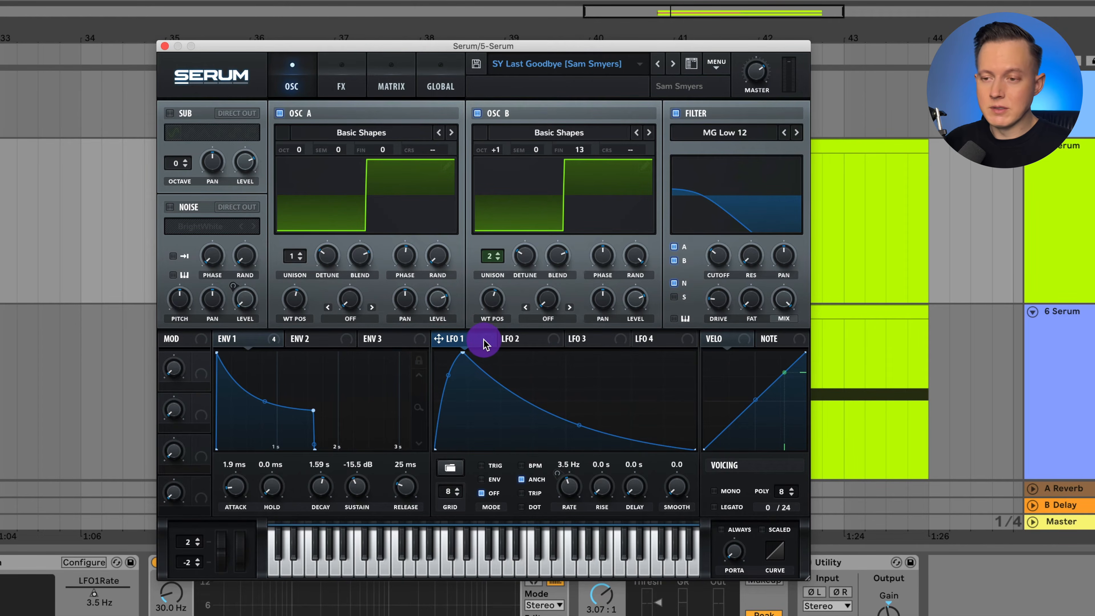
pyautogui.moveTo(483, 344); pyautogui.dragTo(430, 206)
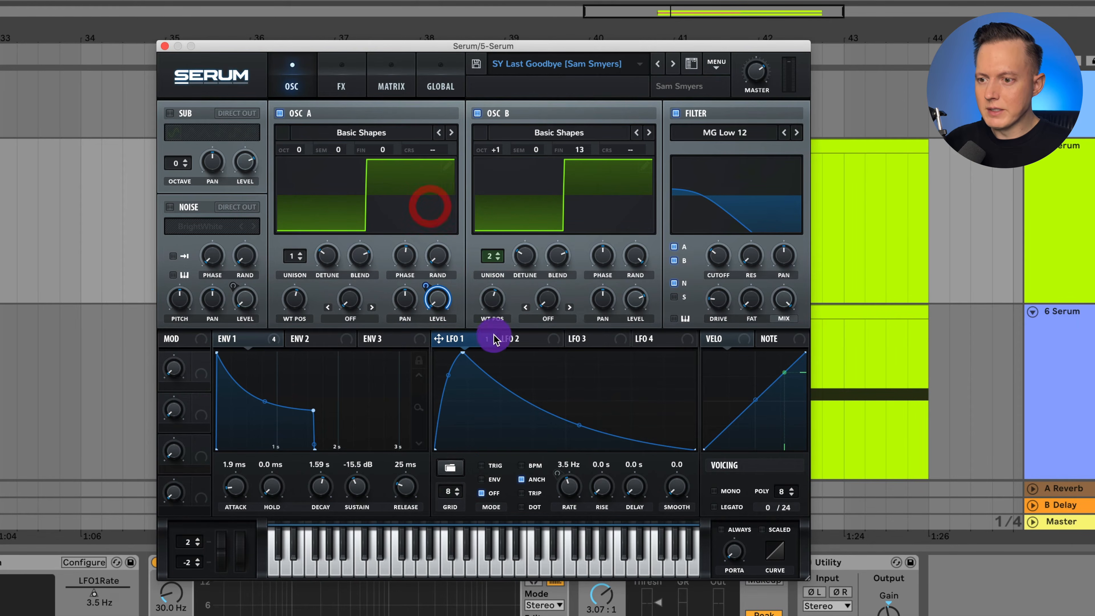
pyautogui.moveTo(491, 344); pyautogui.dragTo(423, 291)
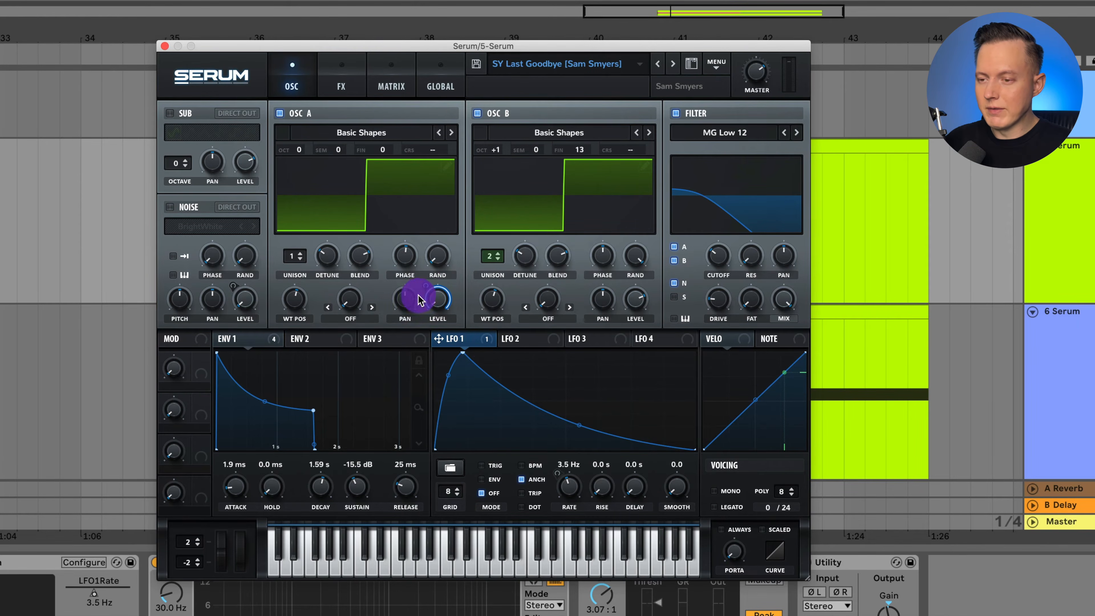
pyautogui.moveTo(486, 341); pyautogui.dragTo(655, 196)
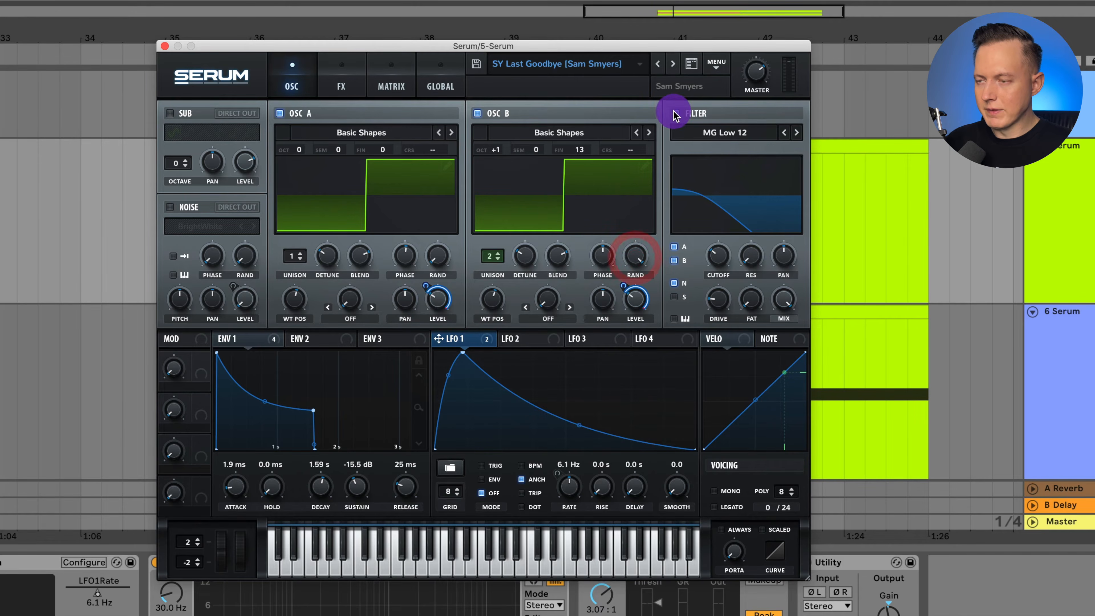
# Open the filter cutoff and refine the LFO 1 curve with a steeper decay and a slightly earlier peak.
pyautogui.click(726, 259)
pyautogui.moveTo(727, 259); pyautogui.dragTo(730, 189)
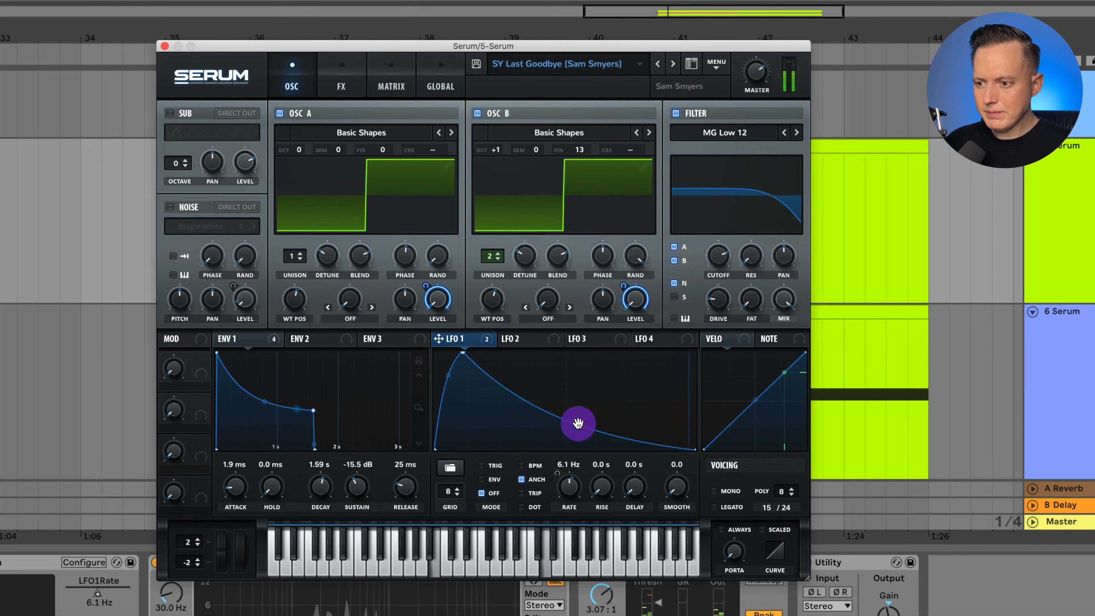
pyautogui.moveTo(581, 429); pyautogui.dragTo(579, 433)
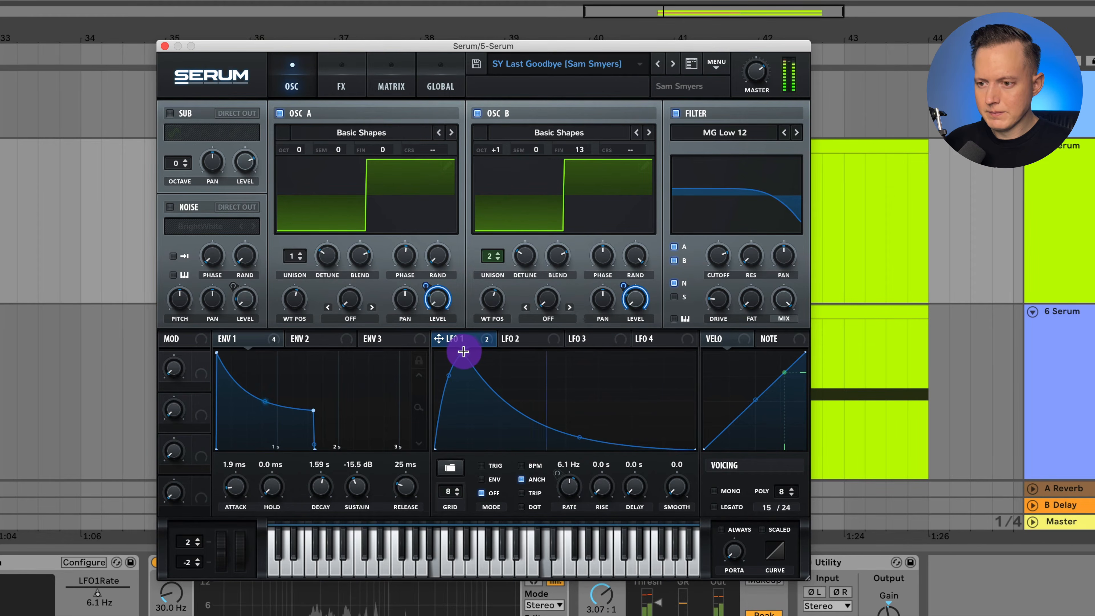
pyautogui.moveTo(463, 352)
pyautogui.mouseDown()
pyautogui.moveTo(492, 352)
pyautogui.moveTo(456, 352)
pyautogui.mouseUp()
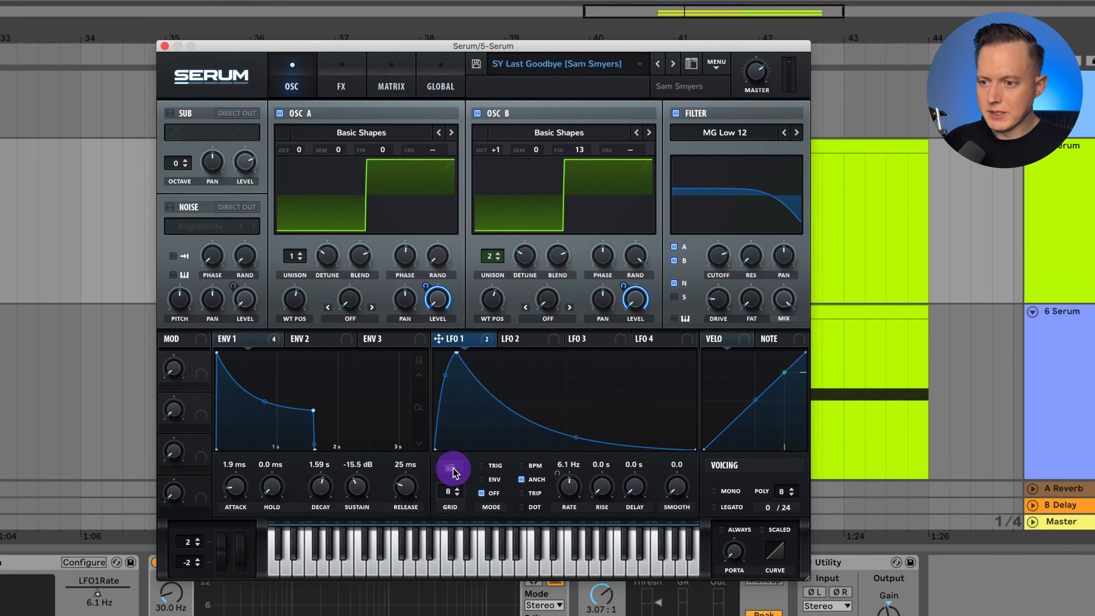
# Replace the LFO 1 curve with the basic sine shape.
pyautogui.click(450, 469)
pyautogui.moveTo(465, 468)
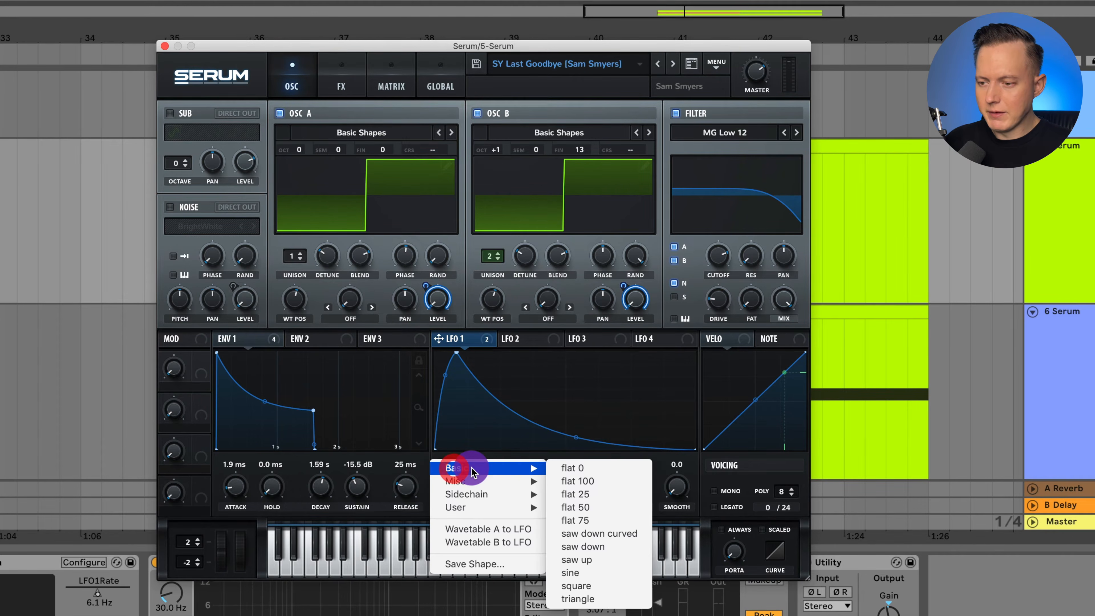
pyautogui.click(603, 573)
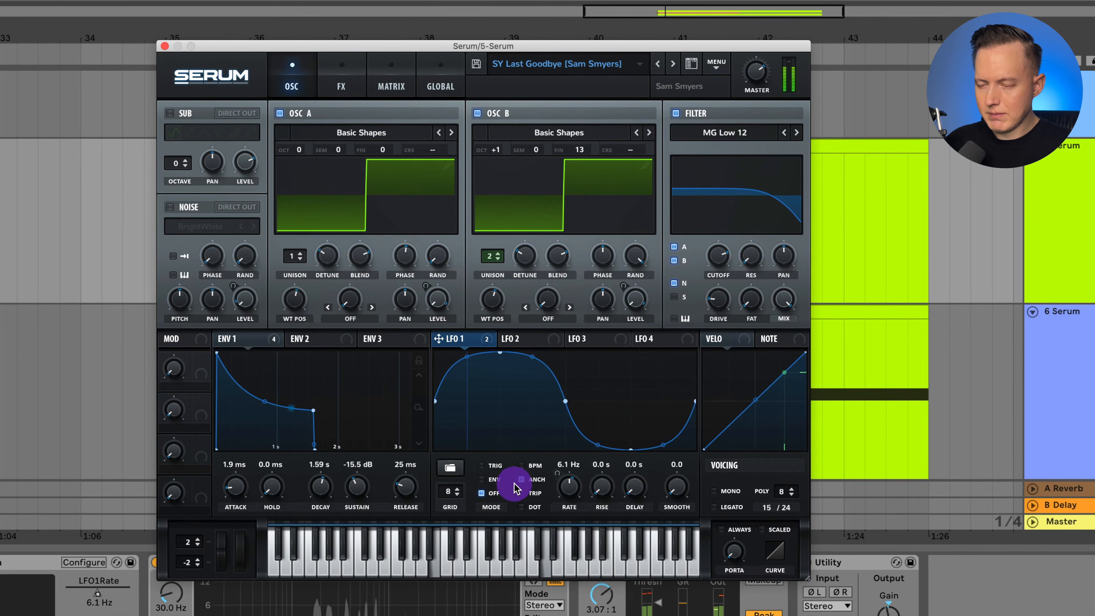
pyautogui.click(515, 481)
pyautogui.click(452, 474)
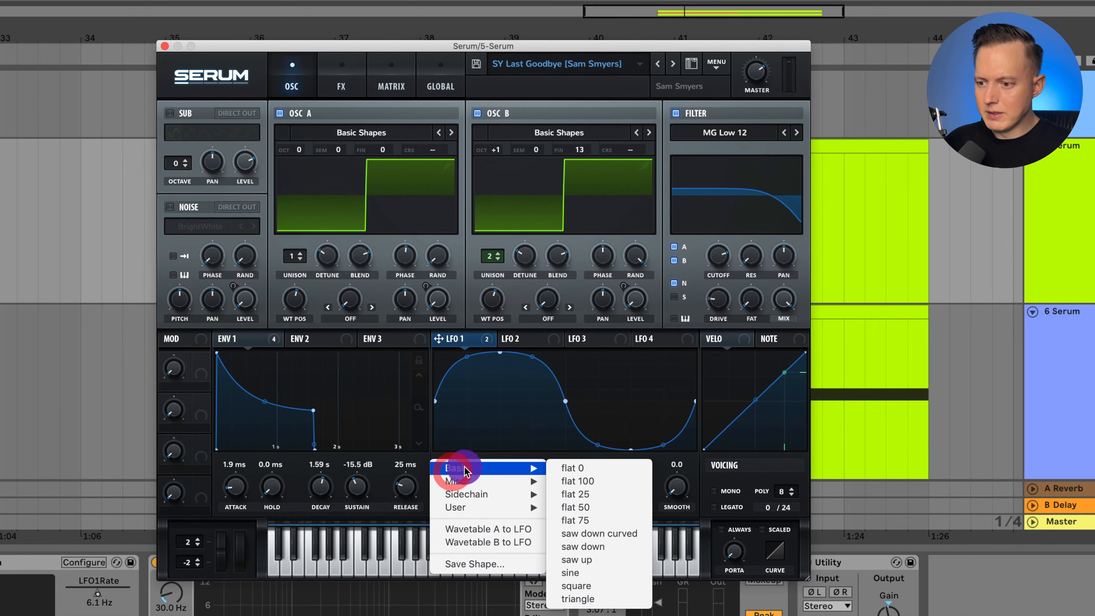
pyautogui.moveTo(474, 469)
pyautogui.click(598, 580)
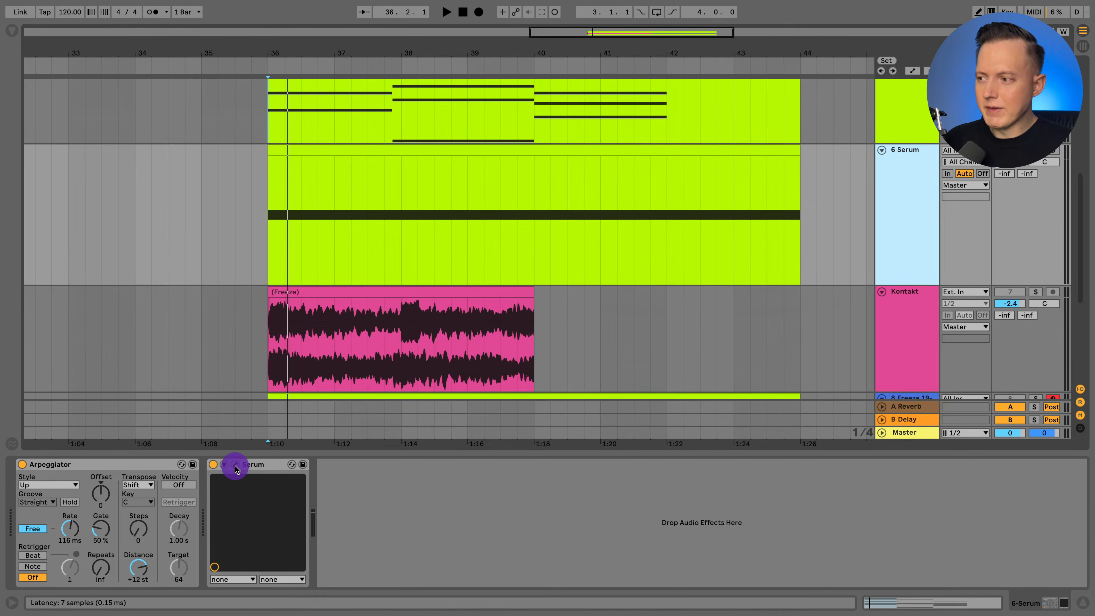
# Open Serum on the 6 Serum track, bypass the Arpeggiator to hear the lead without it, and close the synth window.
pyautogui.click(235, 465)
pyautogui.moveTo(806, 129); pyautogui.dragTo(575, 65)
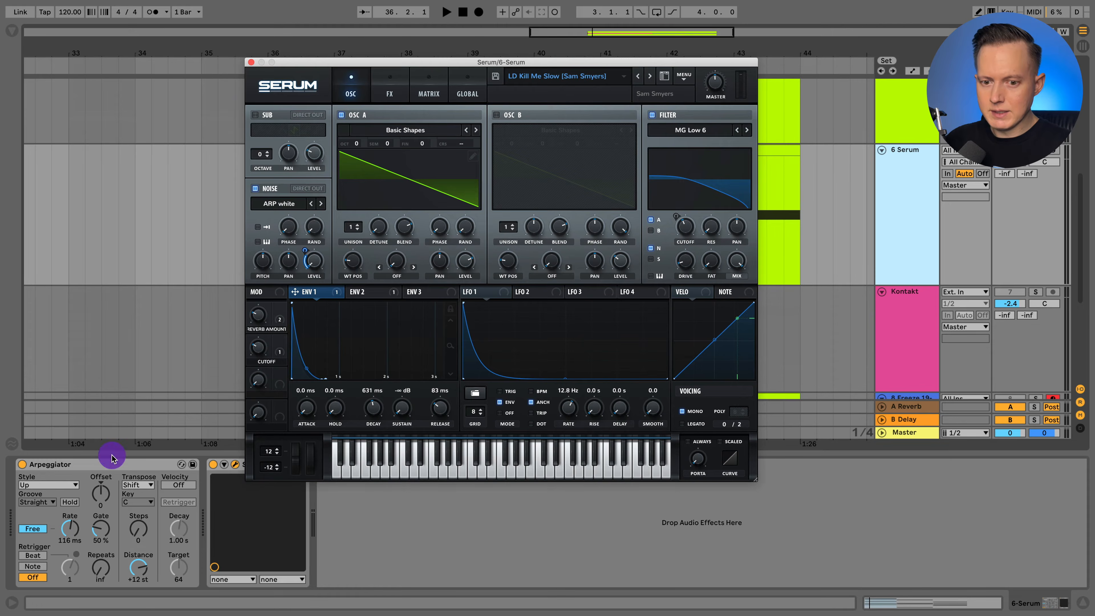
pyautogui.click(21, 465)
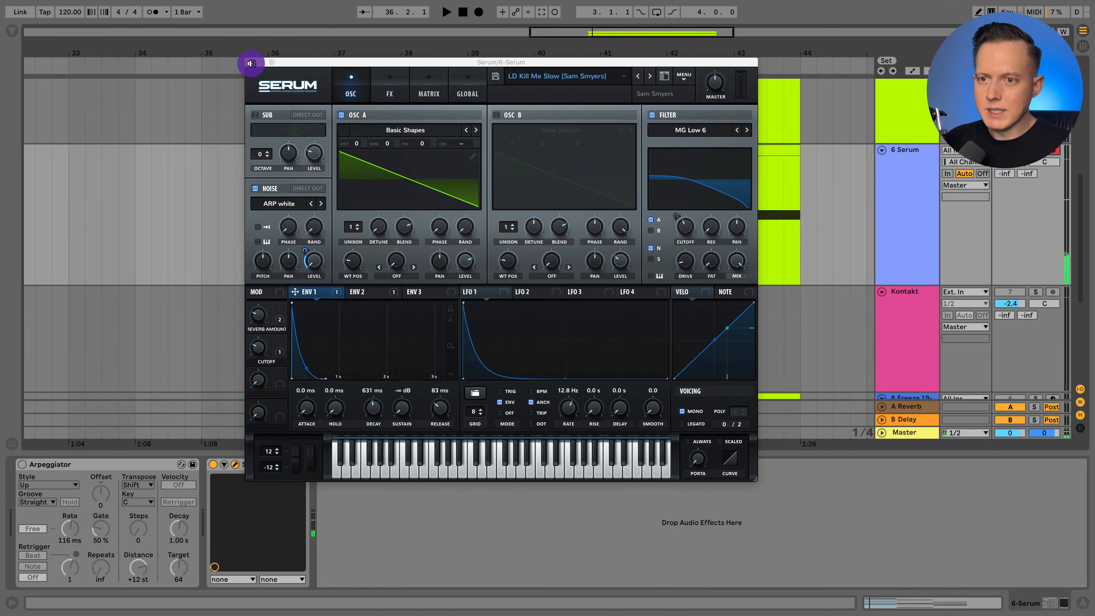
pyautogui.click(250, 62)
# Turn the Arpeggiator back on, switch its rate from free to tempo sync and set it to 1/3.
pyautogui.click(117, 462)
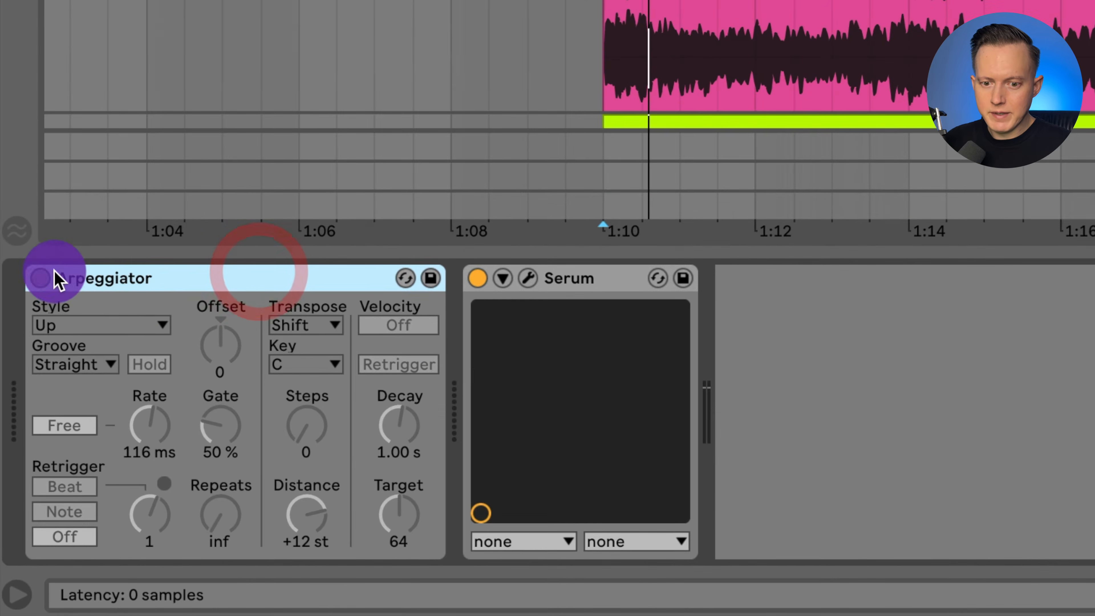
pyautogui.click(40, 278)
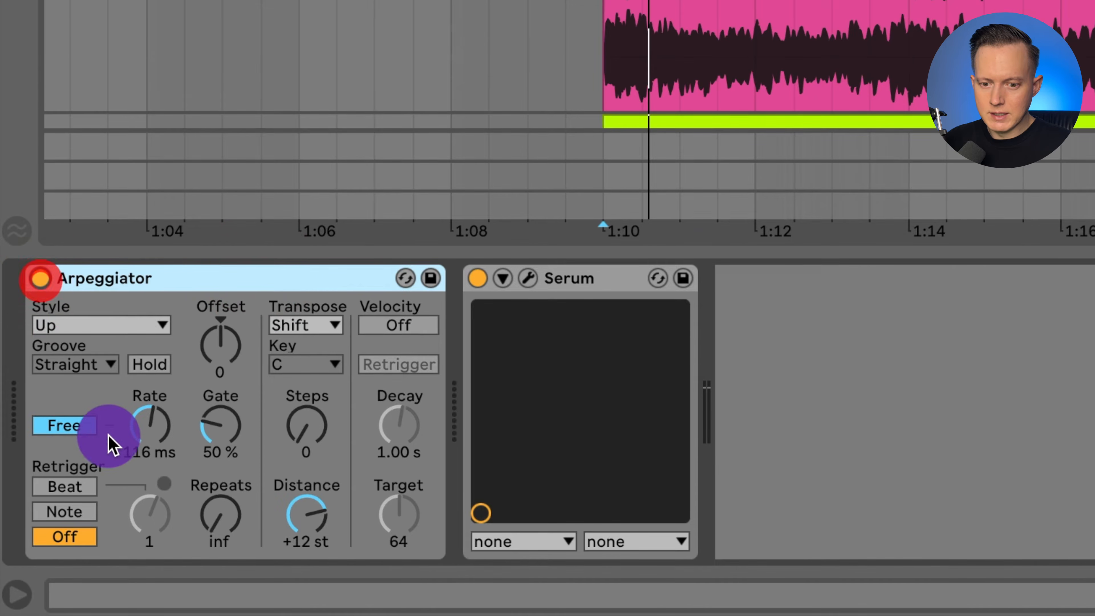
pyautogui.click(69, 427)
pyautogui.moveTo(171, 432); pyautogui.dragTo(149, 419)
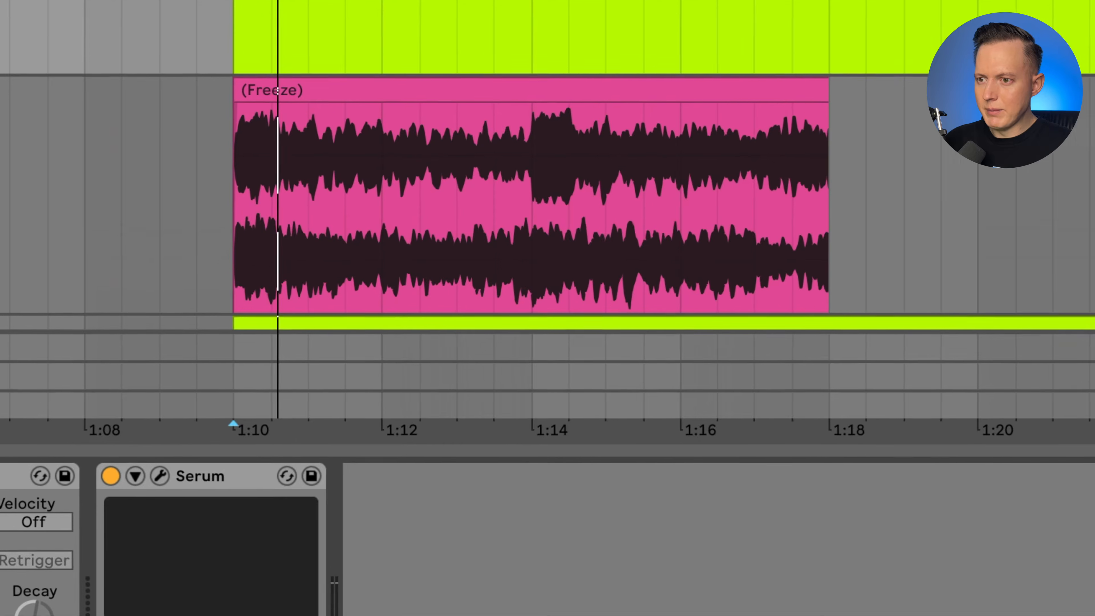
# Examine the held note in the 6 Serum MIDI clip, return to its devices and play the synced arpeggio.
pyautogui.doubleClick(327, 4)
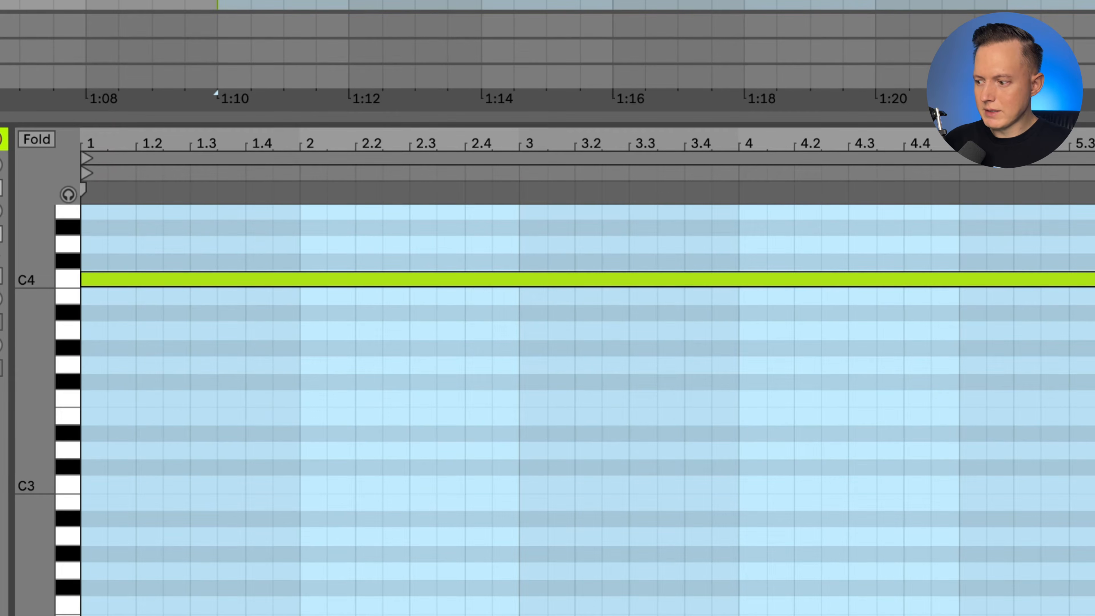
pyautogui.hotkey('shift', 'Tab')
pyautogui.press('space')
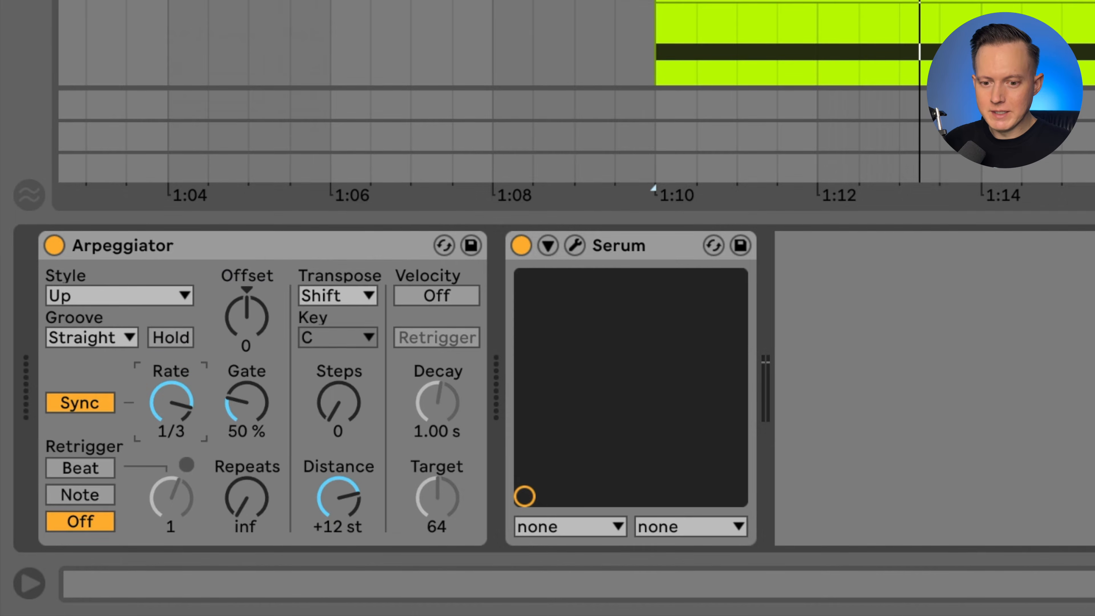
# Switch the Arpeggiator's rate from tempo sync back to free and bring up the rate's automation in the arrangement.
pyautogui.moveTo(179, 403)
pyautogui.mouseDown()
pyautogui.moveTo(181, 345)
pyautogui.moveTo(178, 399)
pyautogui.moveTo(171, 386)
pyautogui.moveTo(181, 425)
pyautogui.moveTo(181, 392)
pyautogui.moveTo(167, 407)
pyautogui.mouseUp()
pyautogui.click(103, 411)
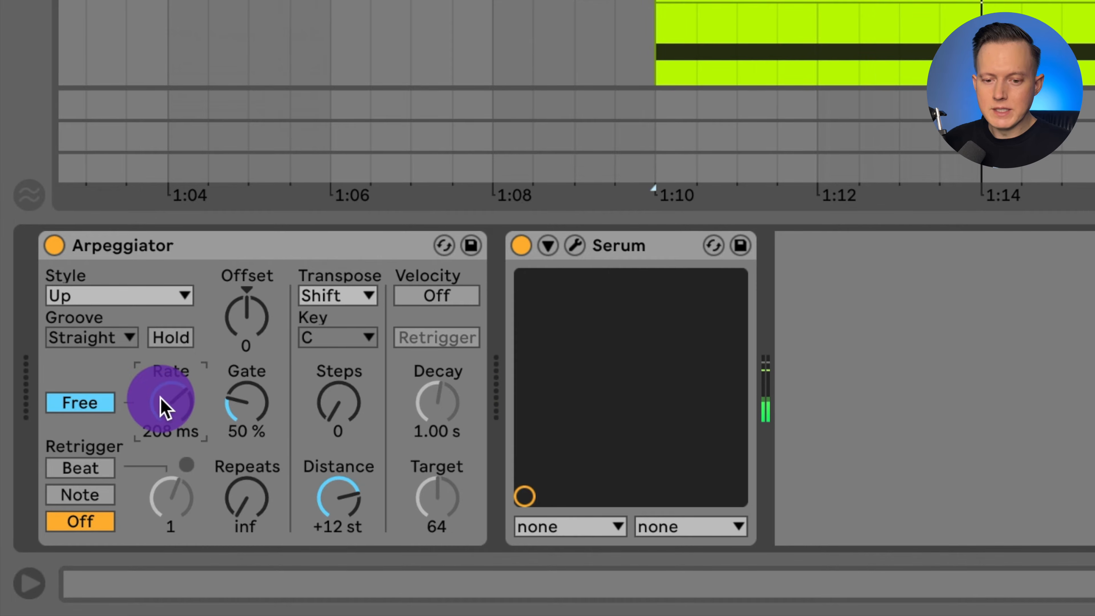
pyautogui.rightClick(165, 408)
pyautogui.click(215, 414)
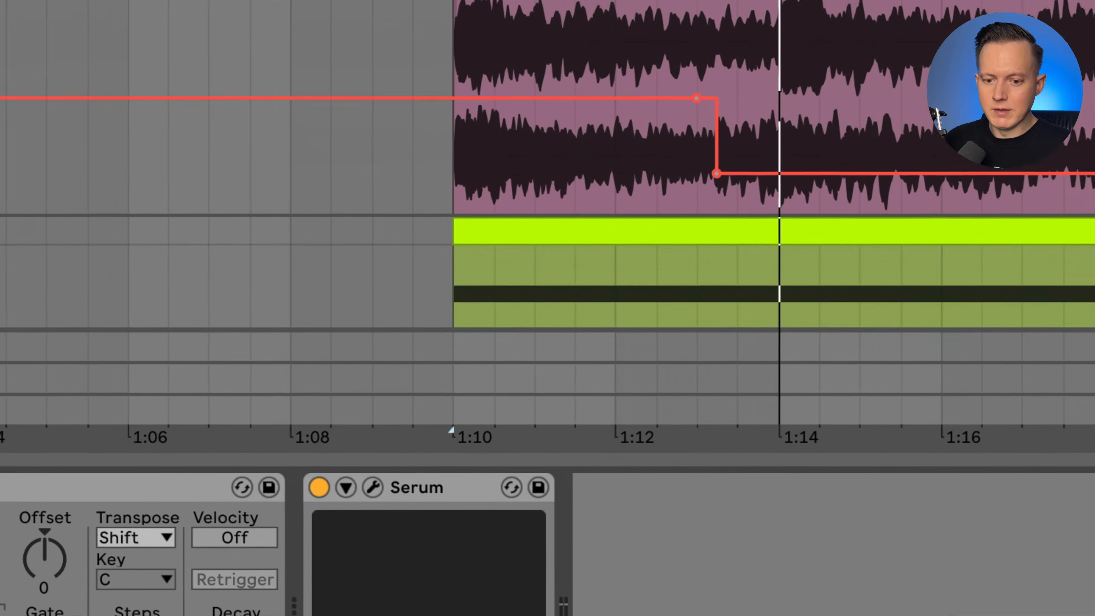
pyautogui.rightClick(164, 399)
pyautogui.click(108, 349)
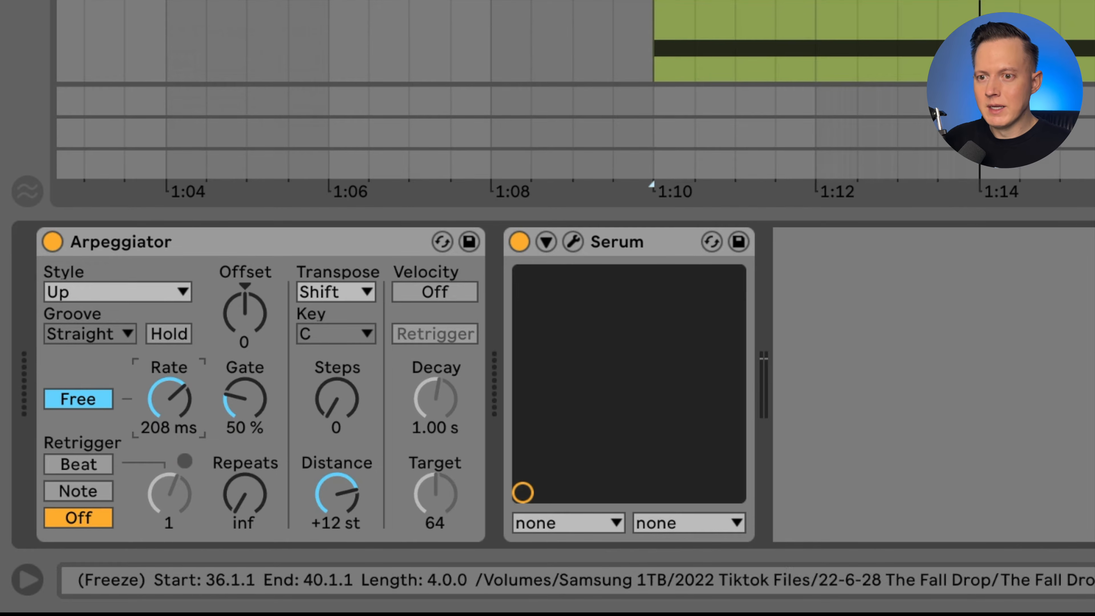
# Play the arpeggio from the start of the clip while changing the free rate to 186 ms.
pyautogui.click(653, 3)
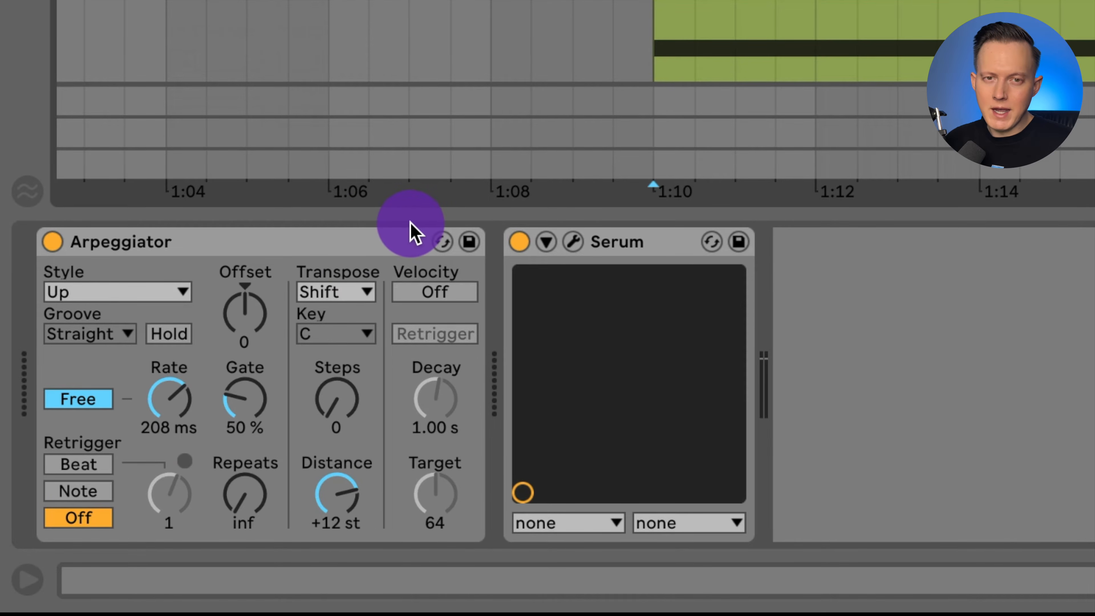
pyautogui.press('space')
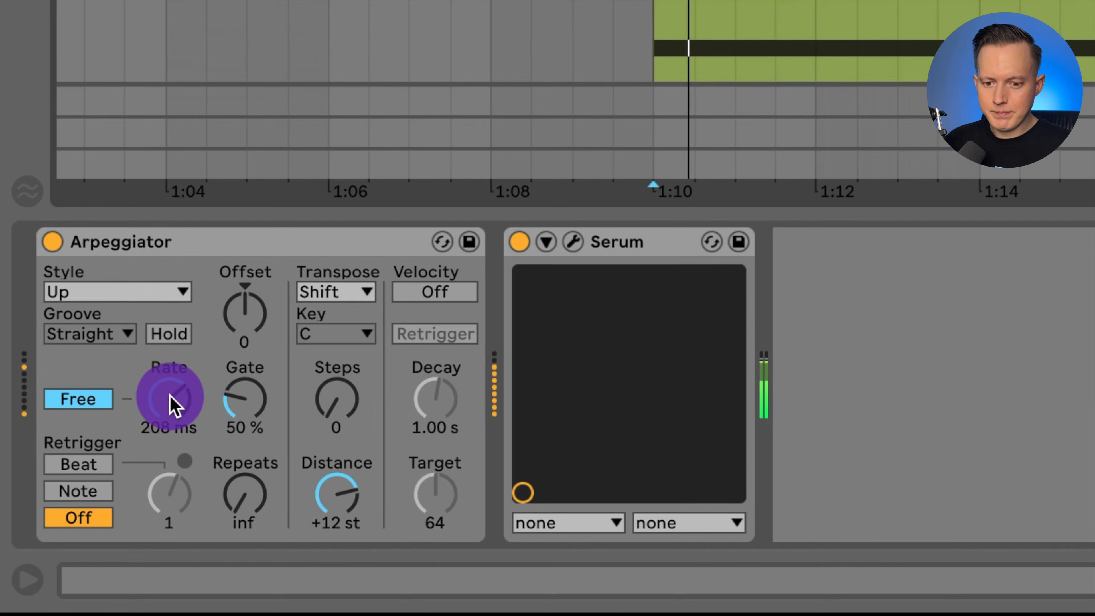
pyautogui.moveTo(170, 397)
pyautogui.mouseDown()
pyautogui.moveTo(170, 380)
pyautogui.moveTo(171, 410)
pyautogui.moveTo(171, 396)
pyautogui.mouseUp()
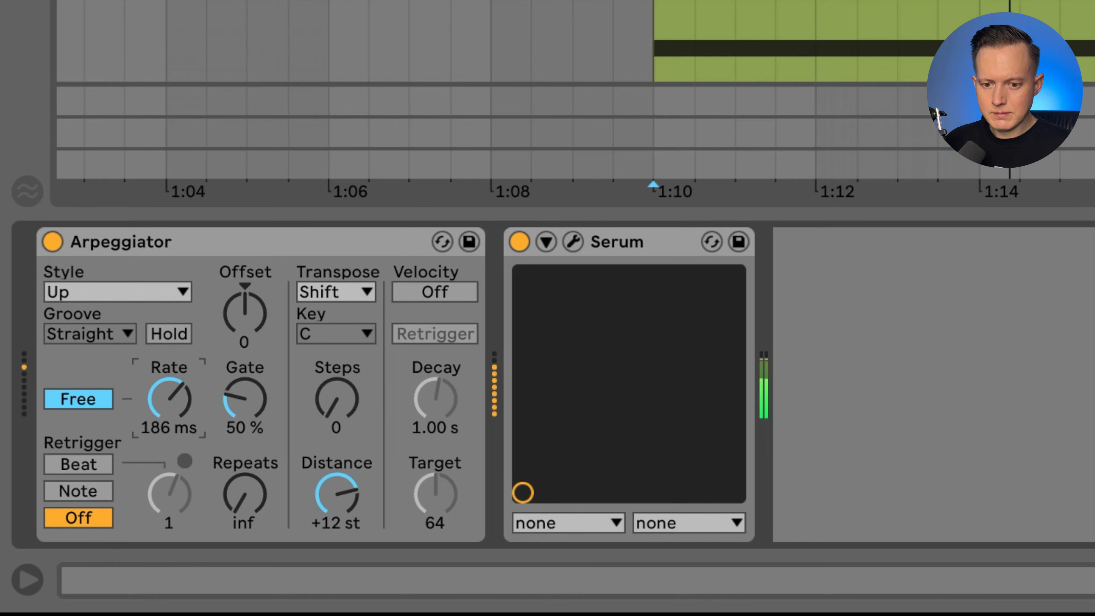
pyautogui.press('space')
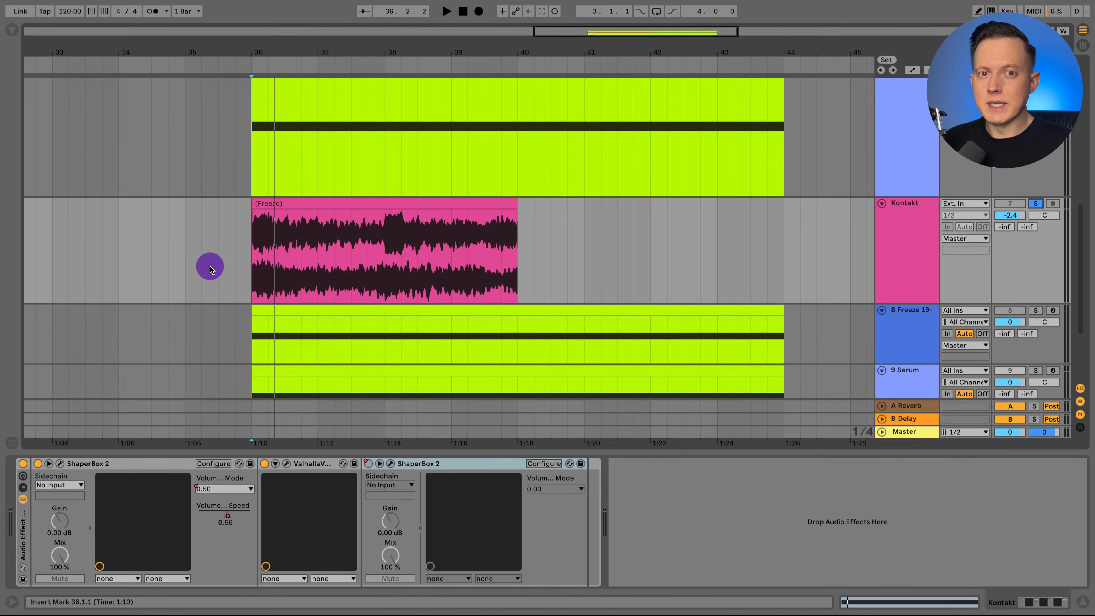
# Play the frozen Kontakt clip from its start with the Audio Effect Rack bypassed and re-enable the rack.
pyautogui.click(440, 205)
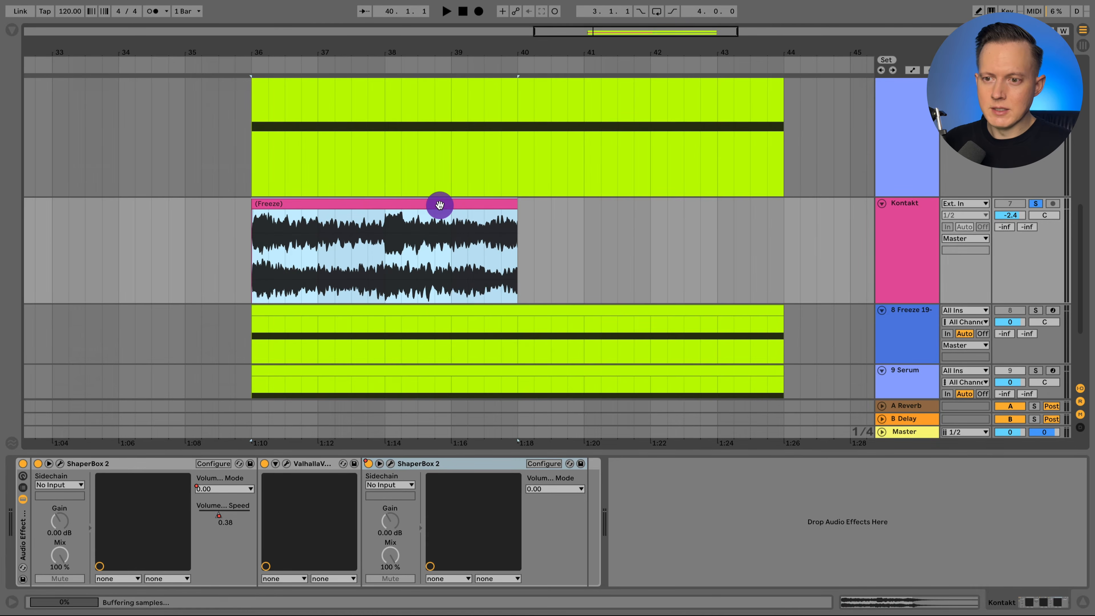
pyautogui.click(256, 255)
pyautogui.click(22, 463)
pyautogui.press('space')
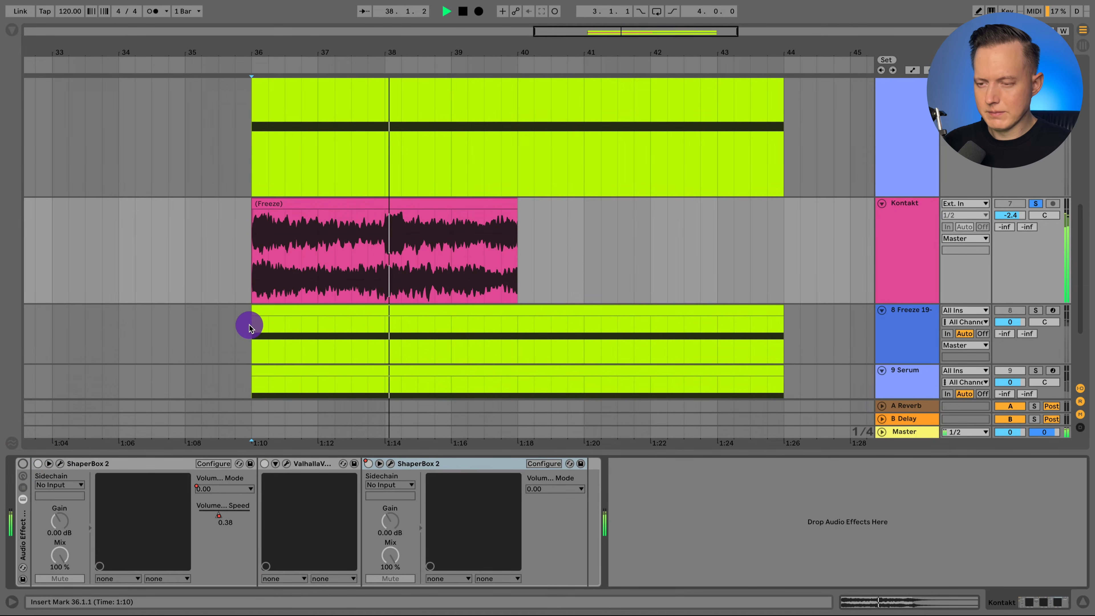
pyautogui.click(260, 289)
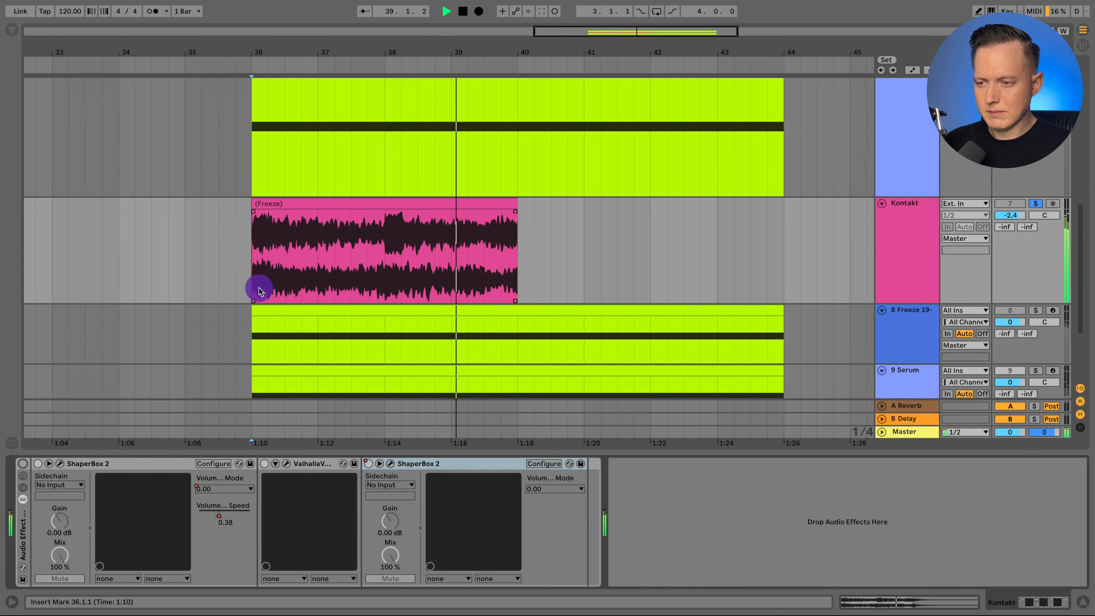
pyautogui.press('space')
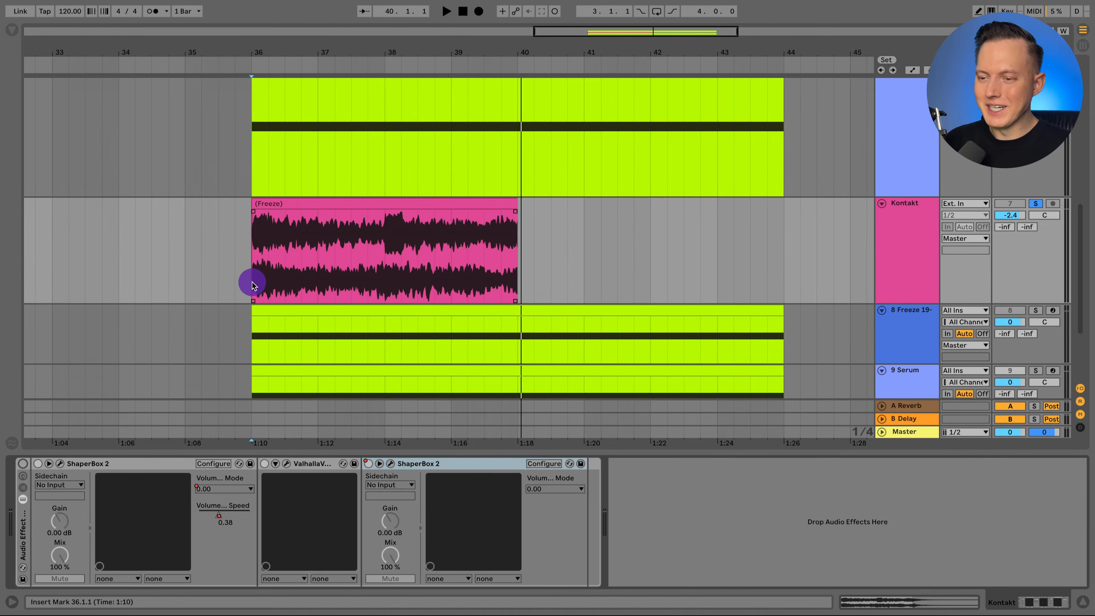
pyautogui.click(22, 464)
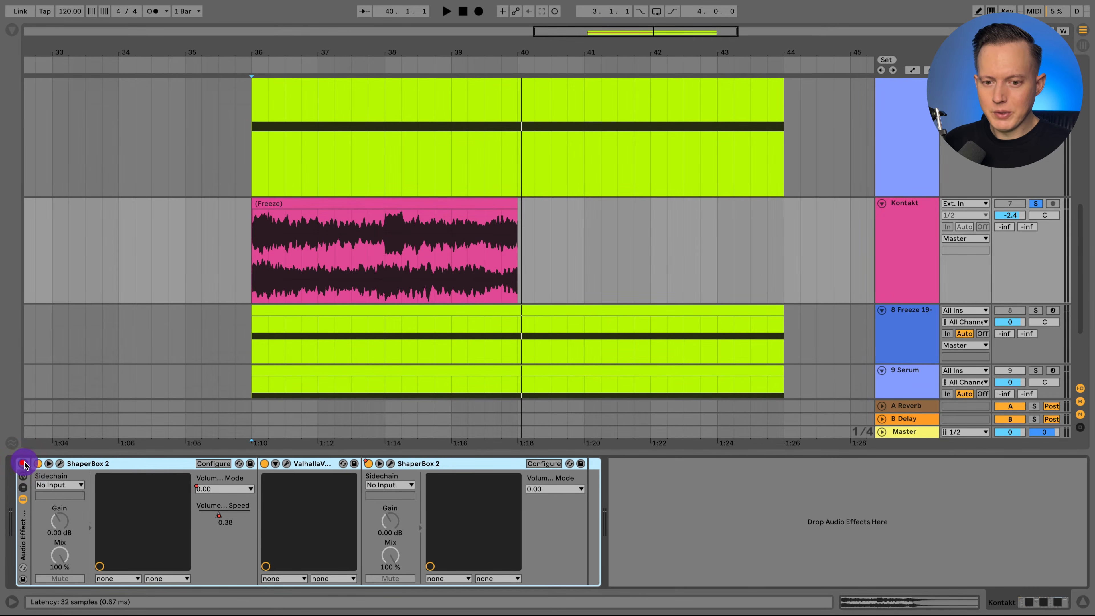
# Open the first ShaperBox 2 on the Kontakt track, look through the available shapers and return to the Volume shaper.
pyautogui.click(99, 464)
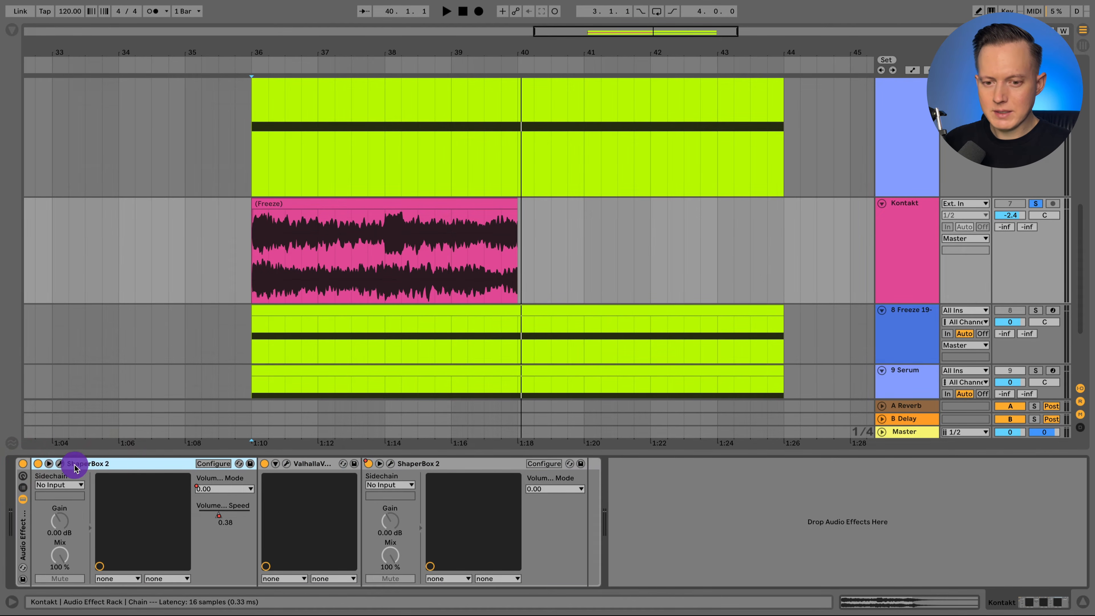
pyautogui.click(60, 464)
pyautogui.moveTo(469, 127); pyautogui.dragTo(421, 85)
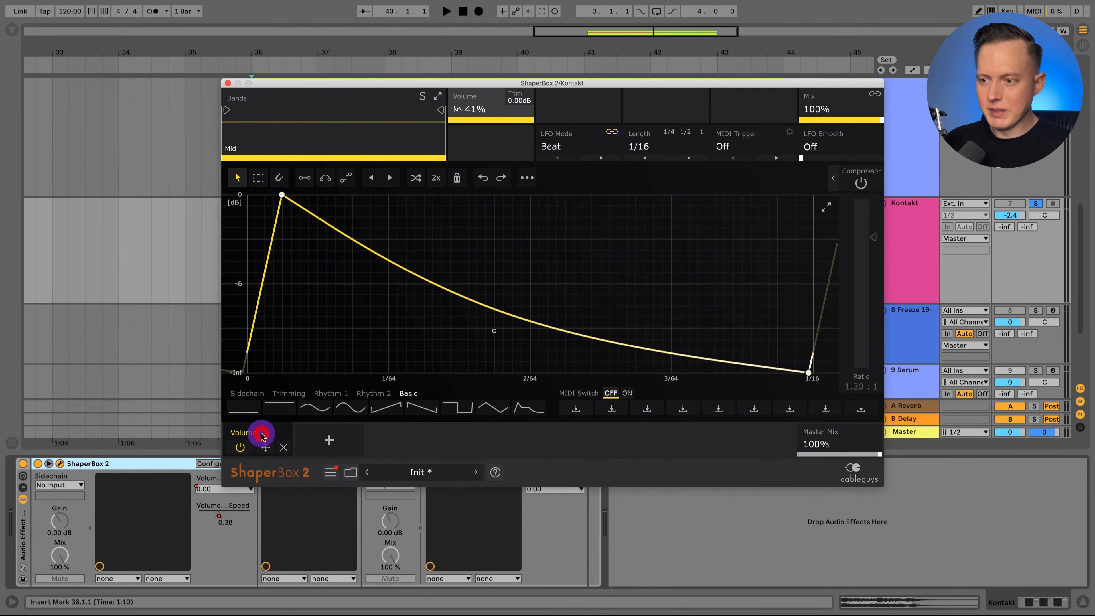
pyautogui.click(333, 442)
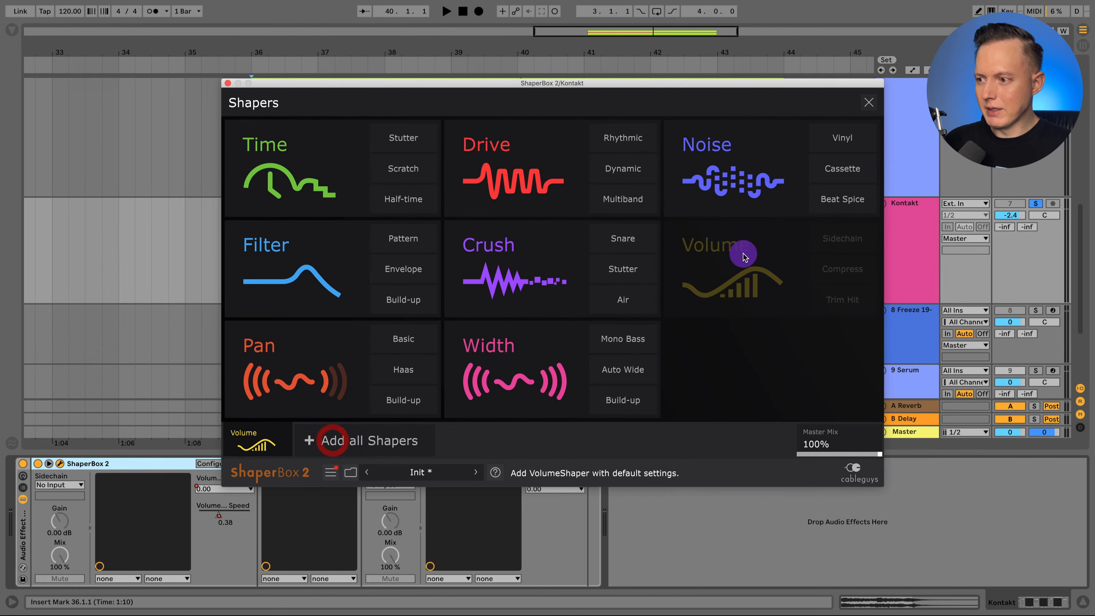
pyautogui.click(739, 252)
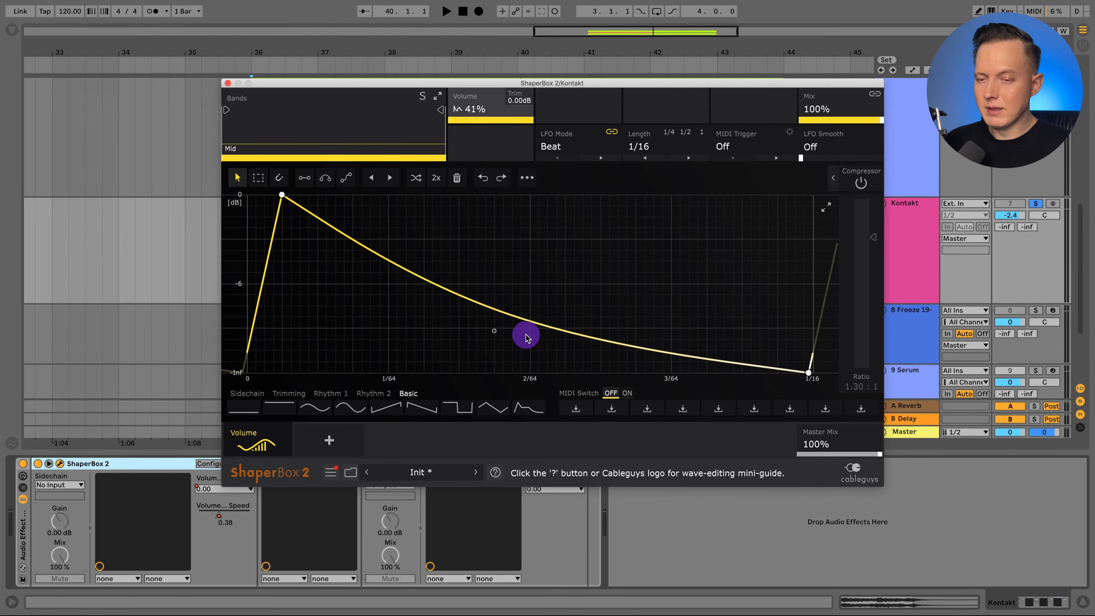
# Play the Kontakt clip twice through the first ShaperBox 2's 1/16 volume curve and close the plug-in window.
pyautogui.press('space')
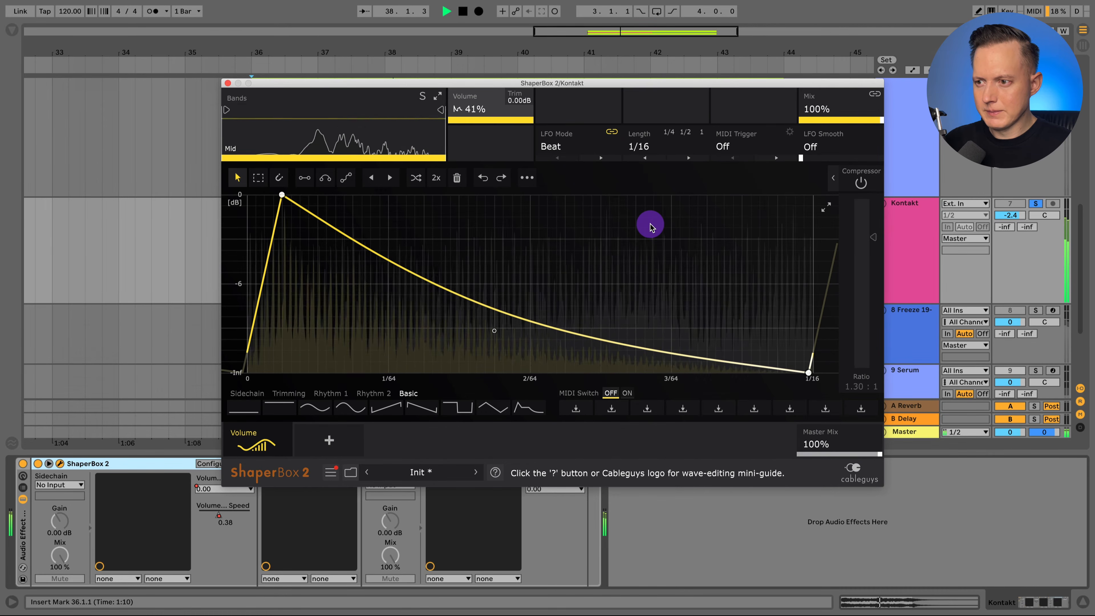
pyautogui.press('space')
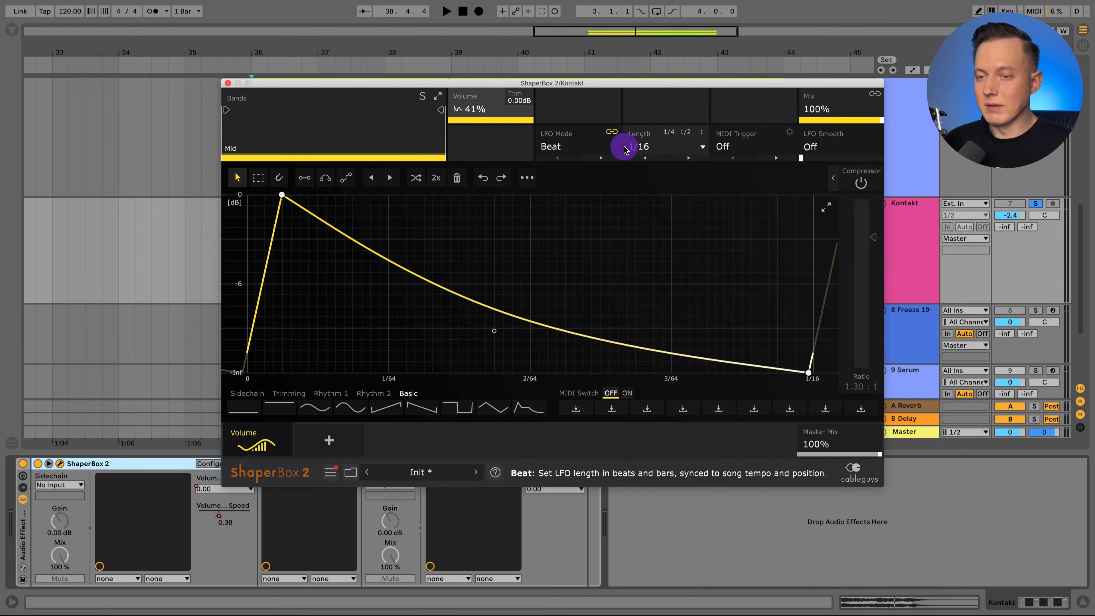
pyautogui.press('space')
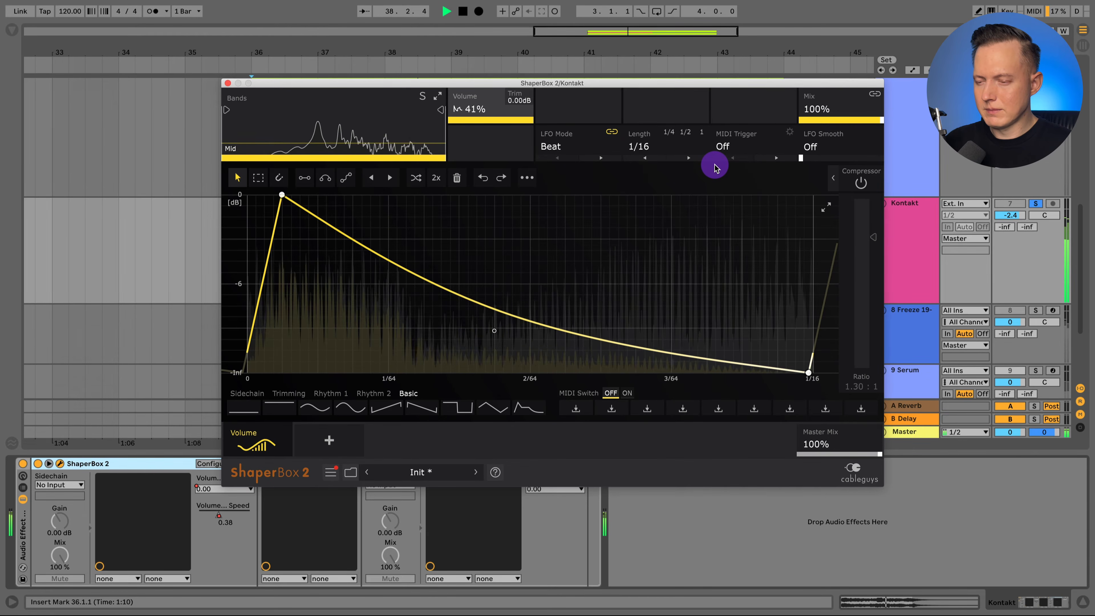
pyautogui.press('space')
pyautogui.click(228, 83)
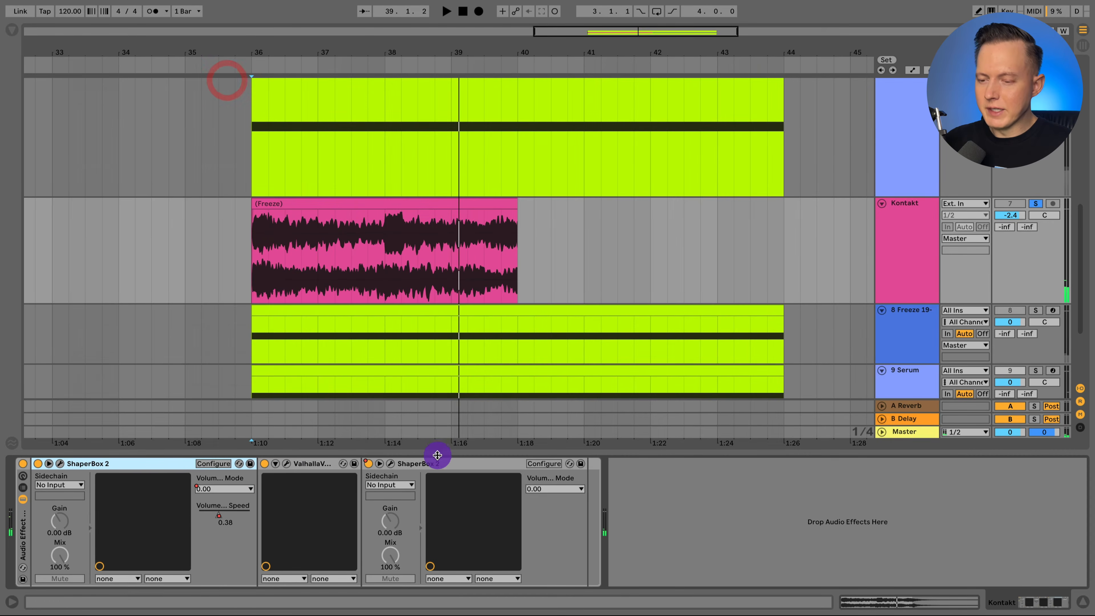
# Open the second ShaperBox 2 on the Kontakt track, examine its 1/4 sidechain volume curve and close it.
pyautogui.click(441, 466)
pyautogui.click(391, 464)
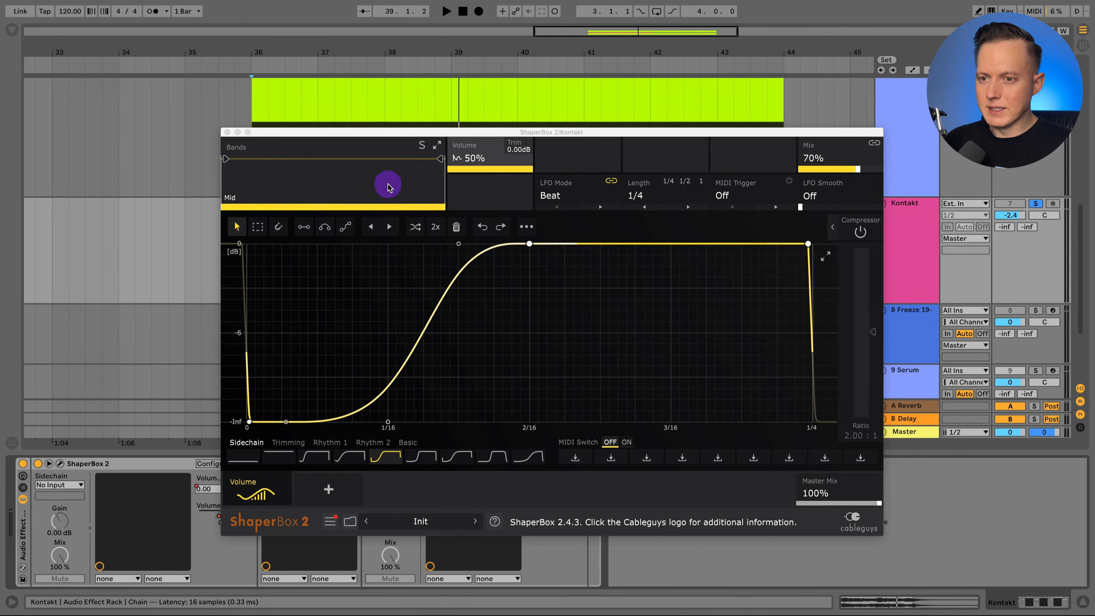
pyautogui.click(225, 133)
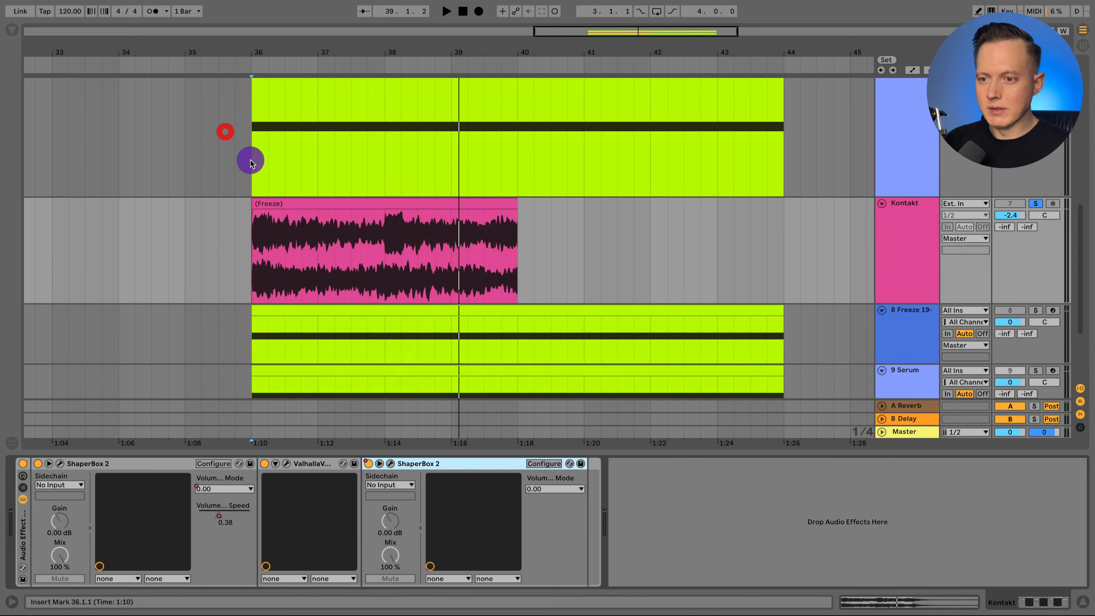
# Turn on the automation view, play the Kontakt clip from 37.2.1 and show the first ShaperBox 2's volume speed automation.
pyautogui.press('a')
pyautogui.click(342, 252)
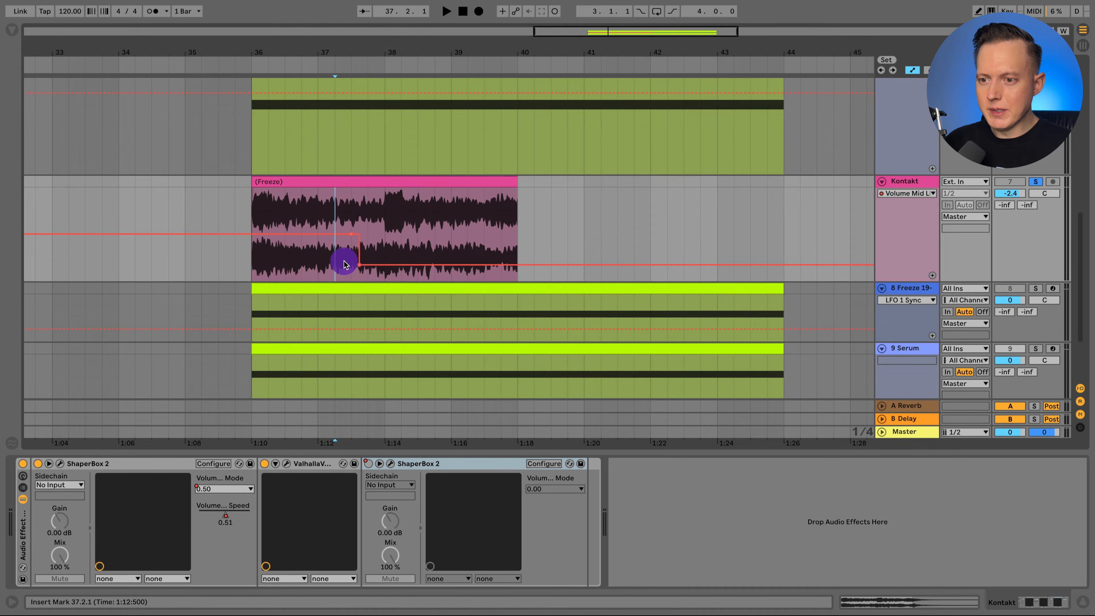
pyautogui.press('space')
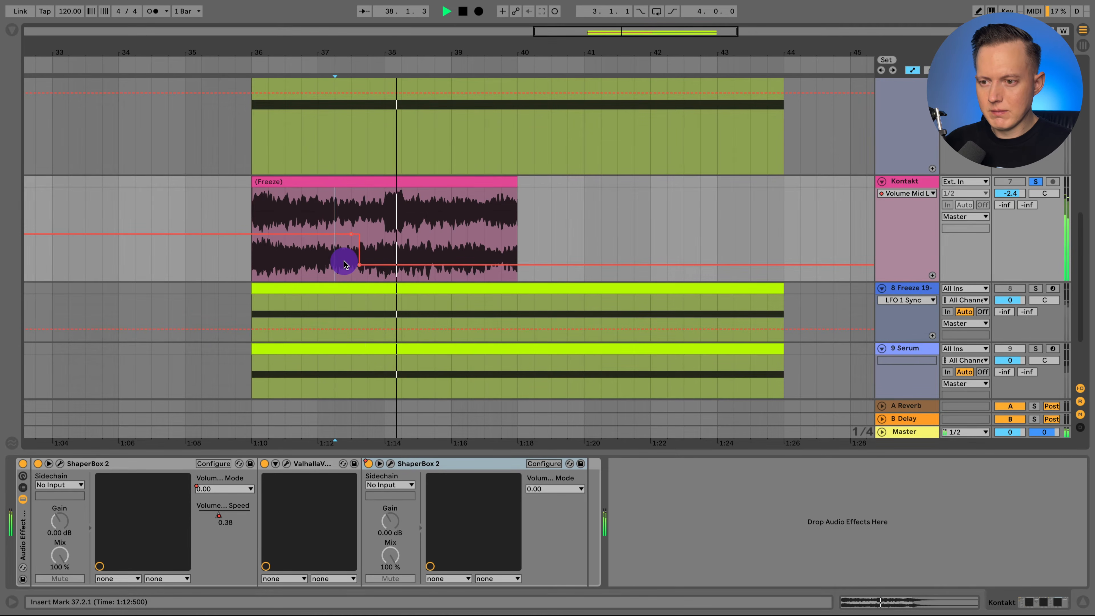
pyautogui.rightClick(238, 509)
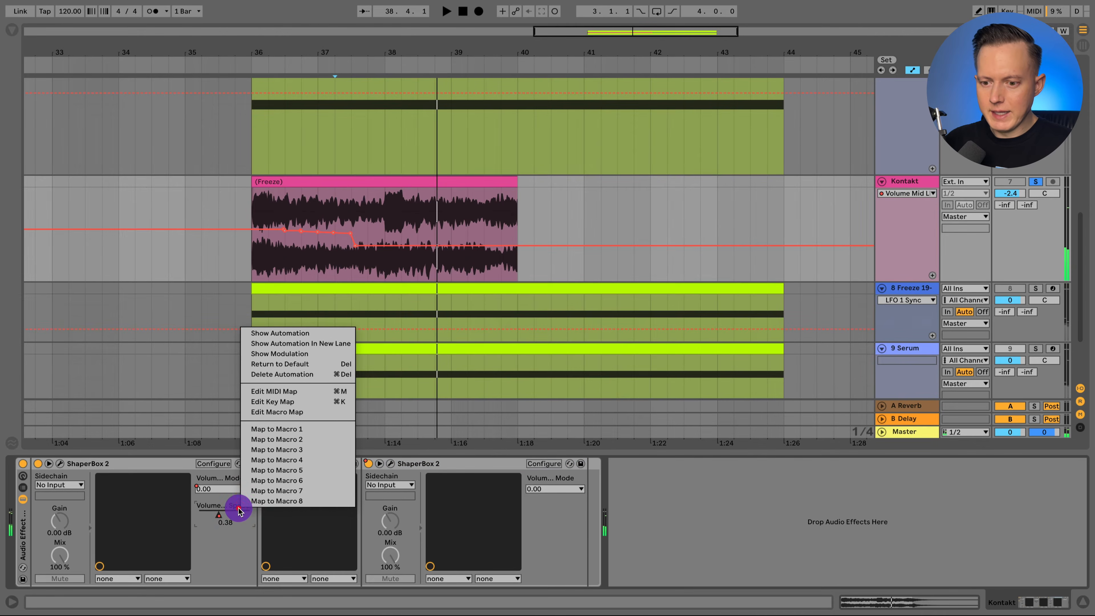
pyautogui.click(288, 332)
# Turn on the metronome and play the Kontakt clip from 36.1.1 to compare the volume rhythm with the beat.
pyautogui.click(254, 252)
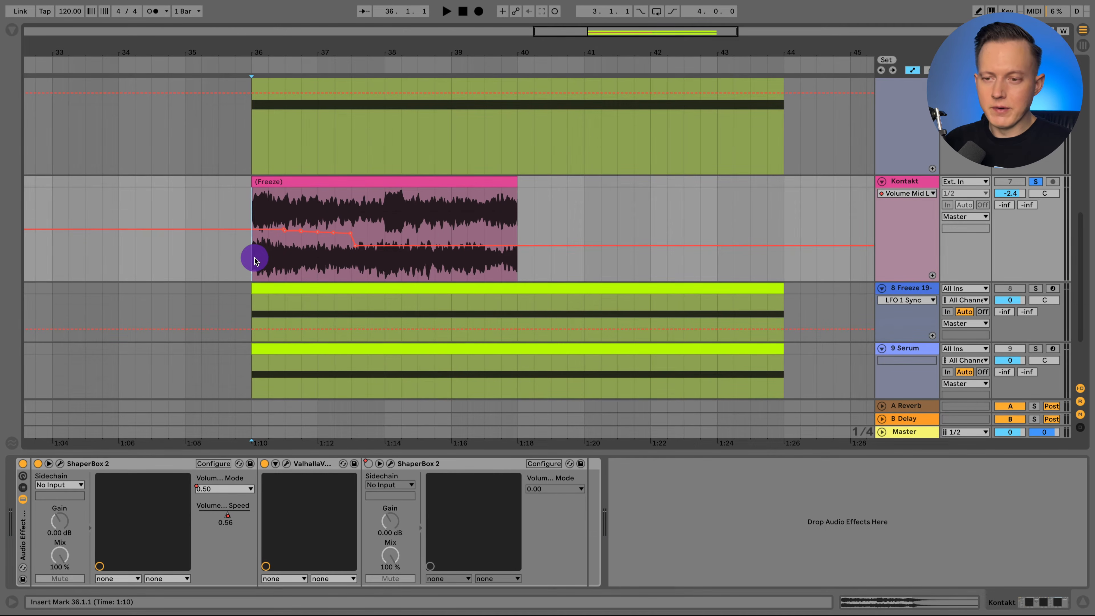
pyautogui.press('space')
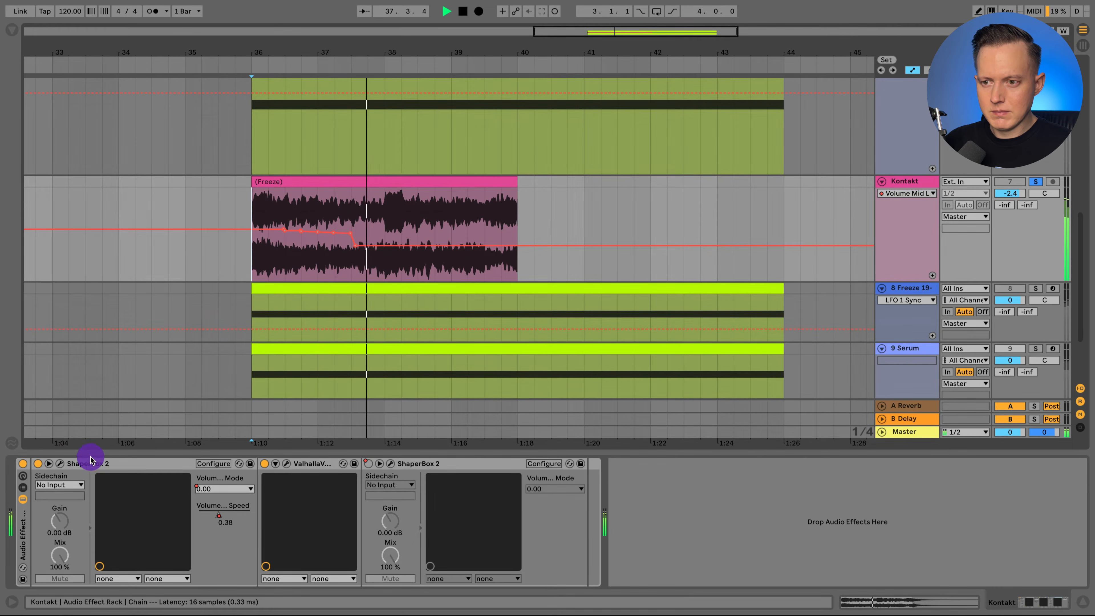
pyautogui.press('space')
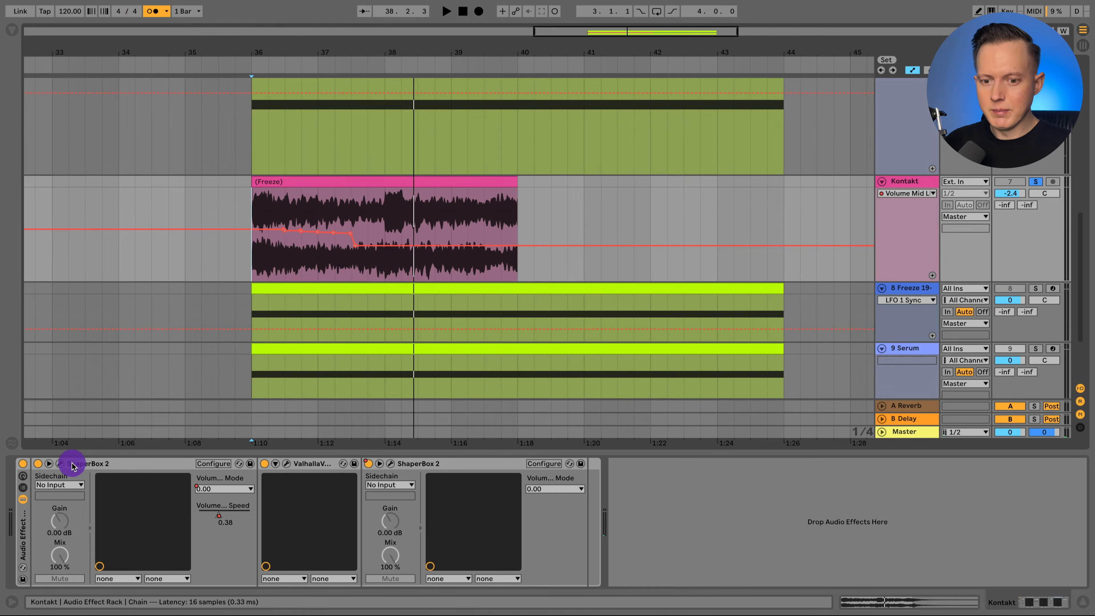
pyautogui.press('space')
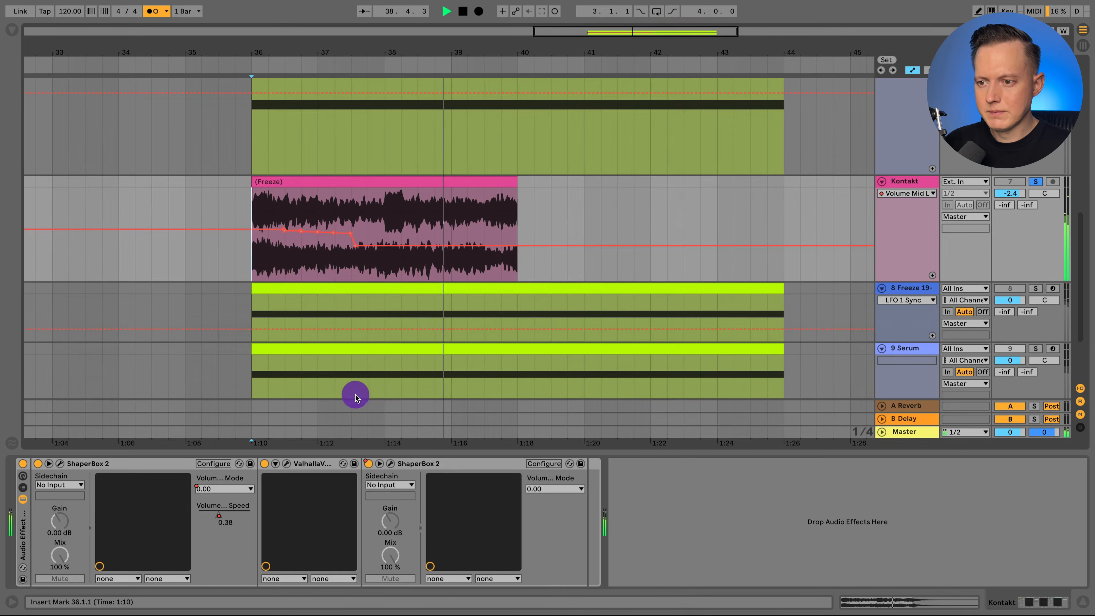
pyautogui.press('space')
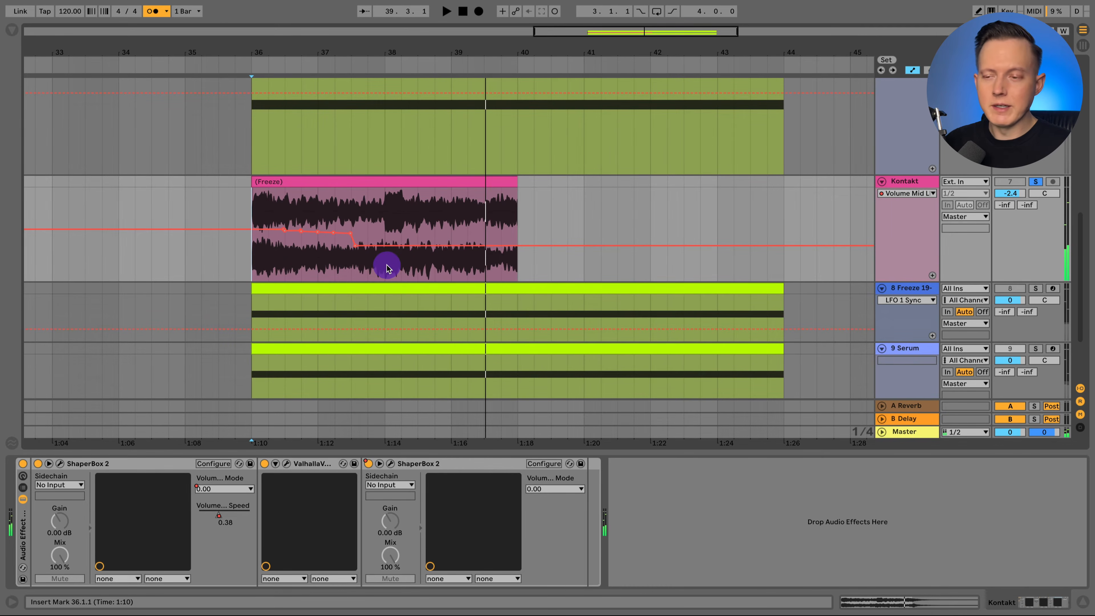
# Place the insert marker at 38.1.1 in the Kontakt clip and check the first ShaperBox 2's LFO mode and length.
pyautogui.click(384, 268)
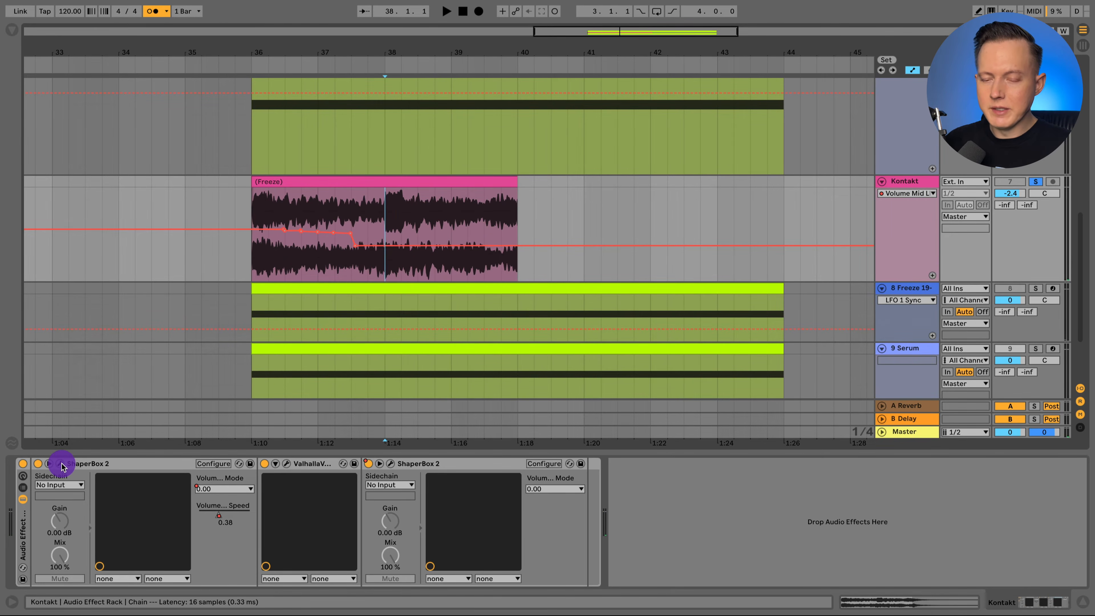
pyautogui.click(220, 487)
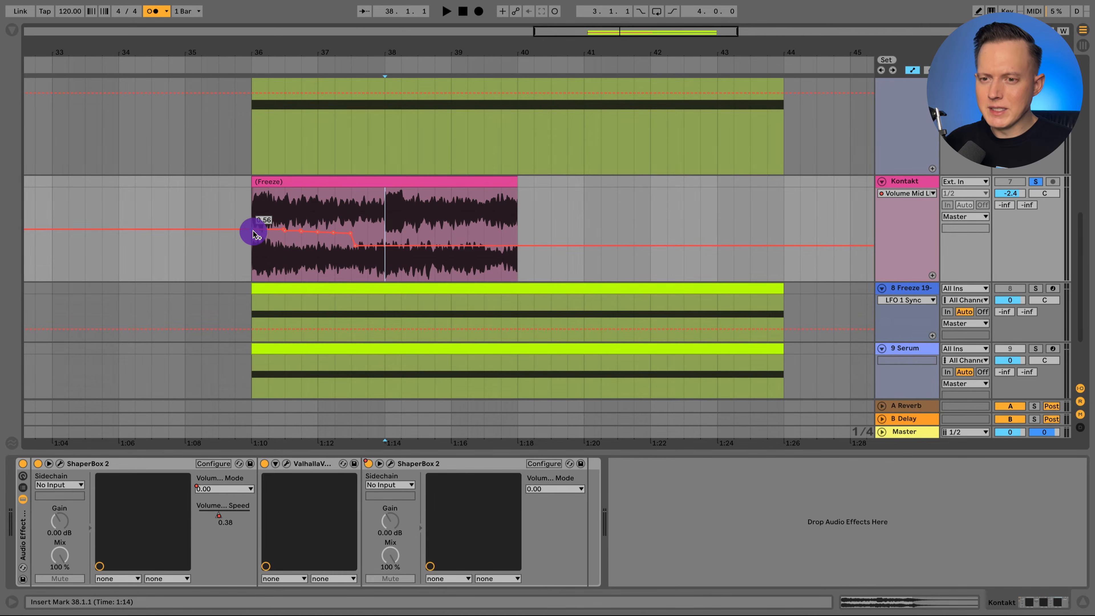
pyautogui.click(60, 464)
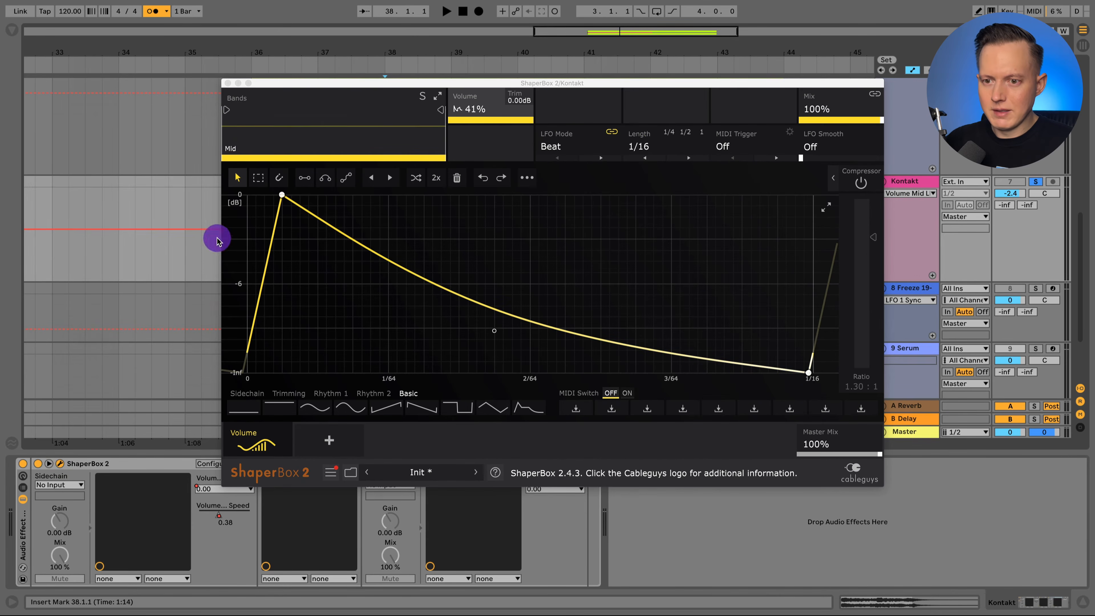
pyautogui.click(228, 82)
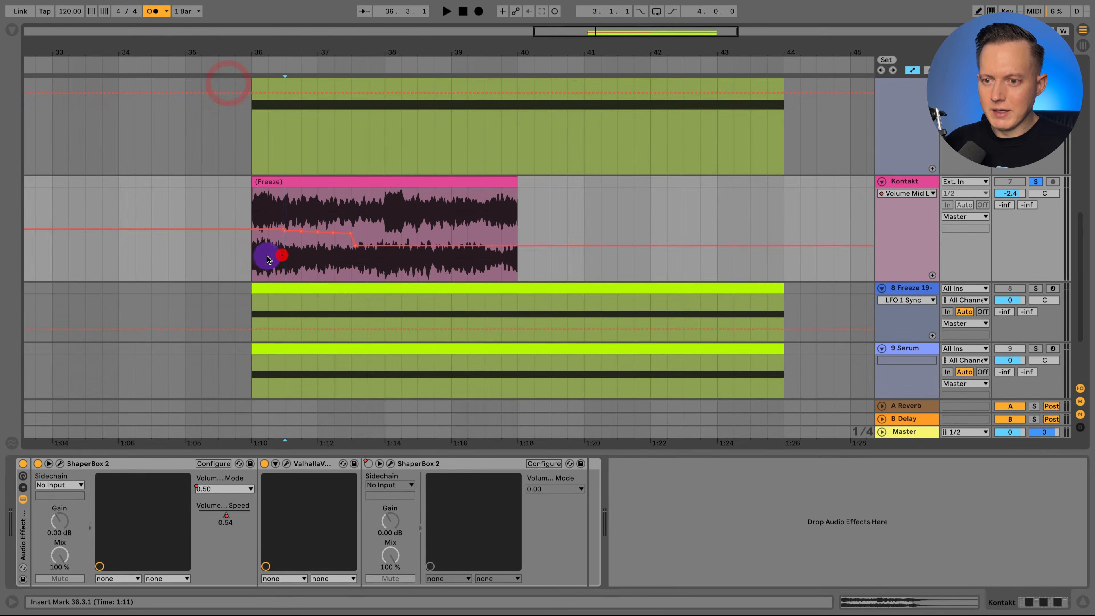
# Check the first ShaperBox 2's LFO mode and speed at 36.3.1, then at 35.4.4 just before the Kontakt clip.
pyautogui.click(284, 255)
pyautogui.moveTo(293, 41); pyautogui.dragTo(163, 320)
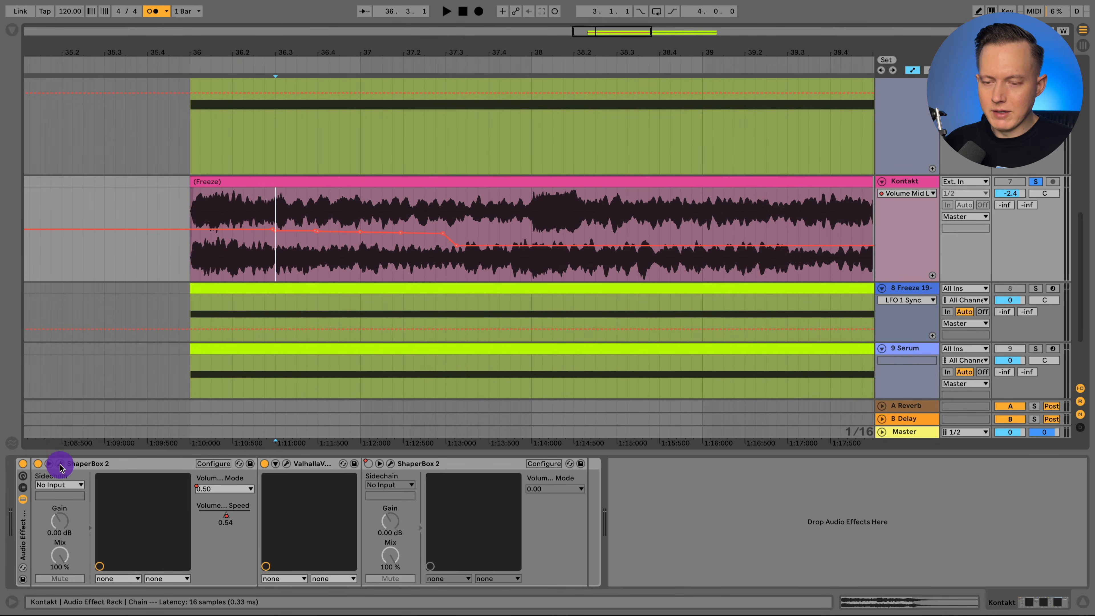
pyautogui.click(60, 464)
pyautogui.scroll(3, 647, 147)
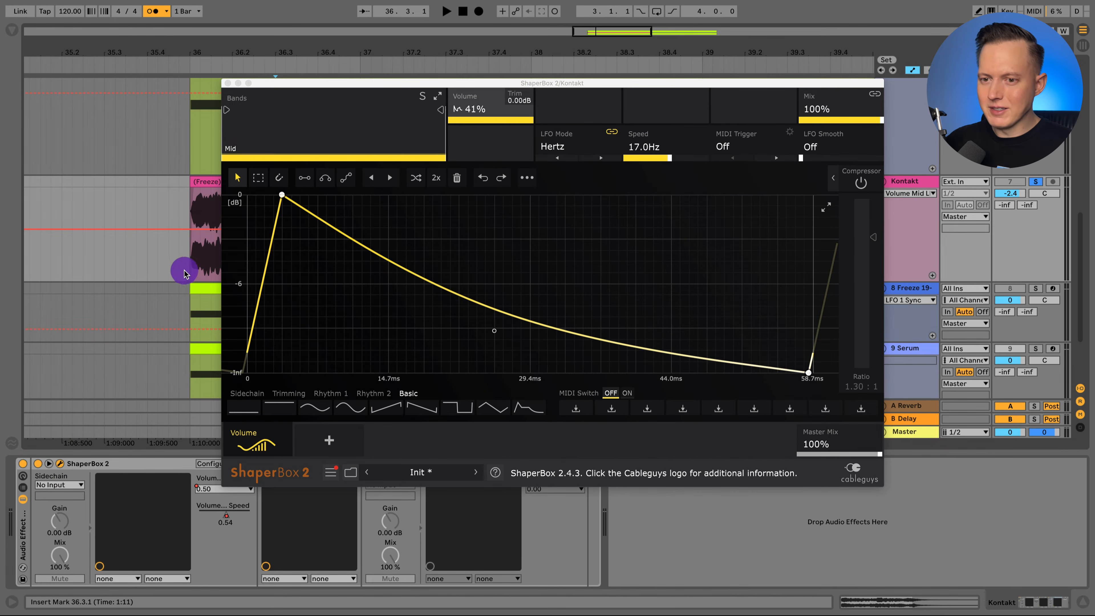
pyautogui.click(188, 254)
pyautogui.click(228, 83)
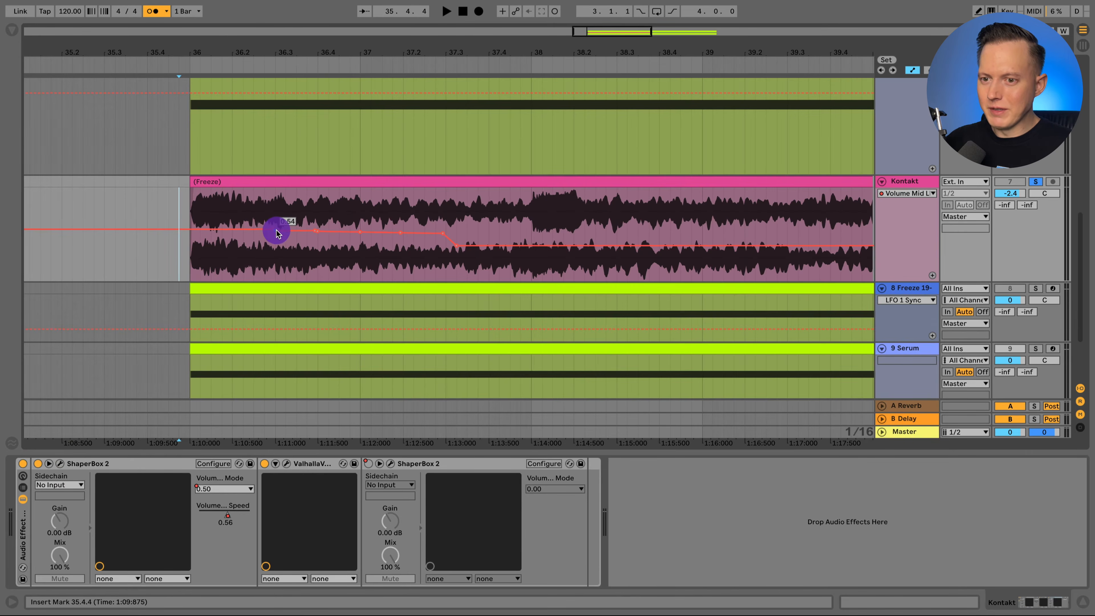
# Place the insert marker at 36.2.2, open the first ShaperBox 2 and show the effects that can be added.
pyautogui.click(242, 252)
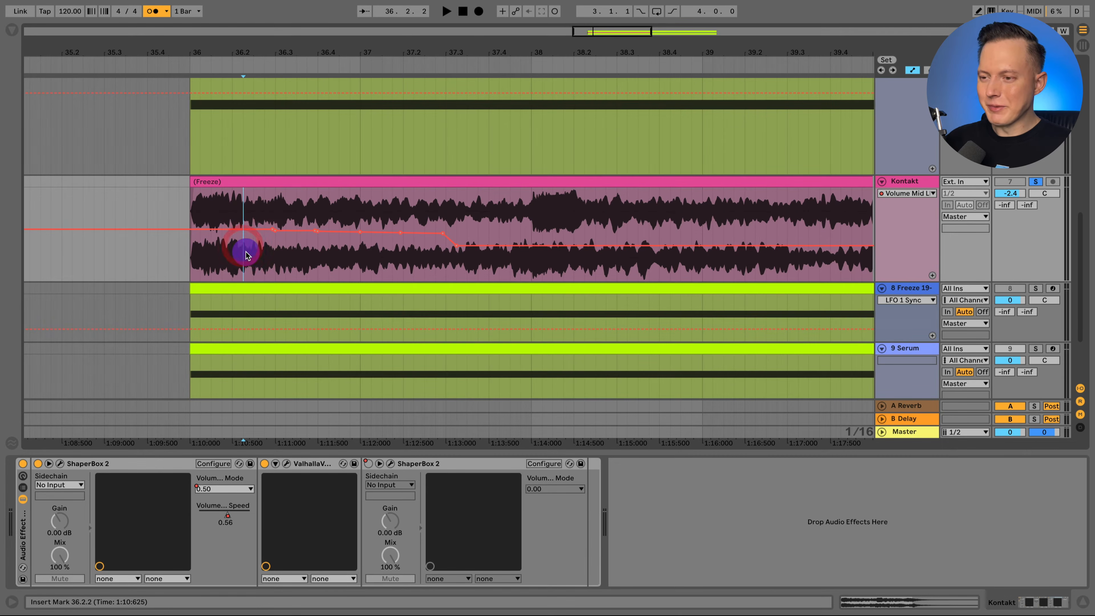
pyautogui.moveTo(422, 49)
pyautogui.mouseDown()
pyautogui.moveTo(425, 82)
pyautogui.moveTo(422, 61)
pyautogui.mouseUp()
pyautogui.click(60, 463)
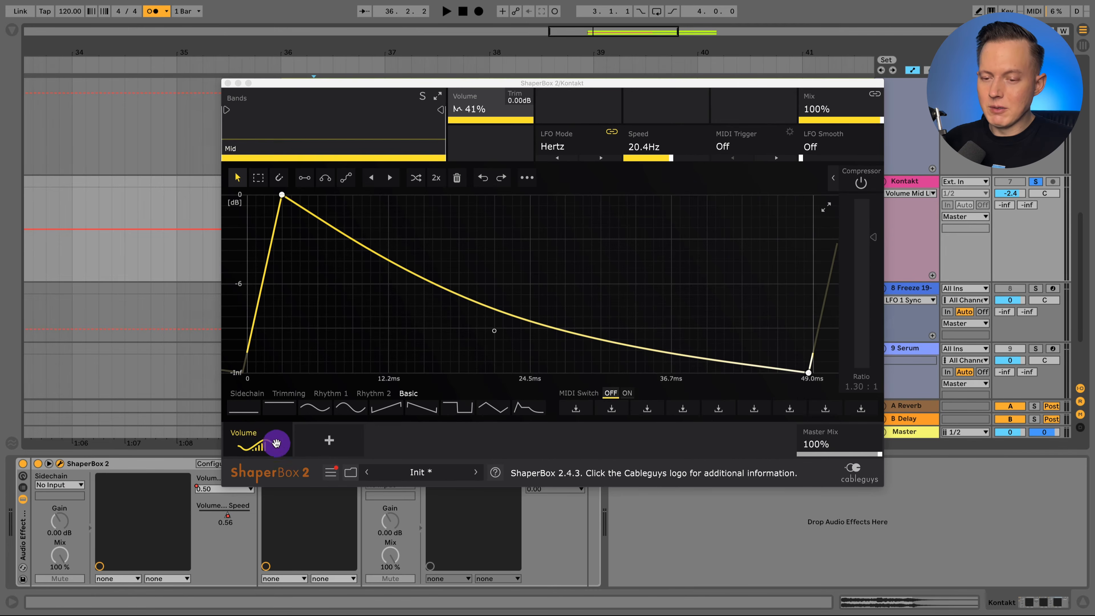
pyautogui.click(329, 440)
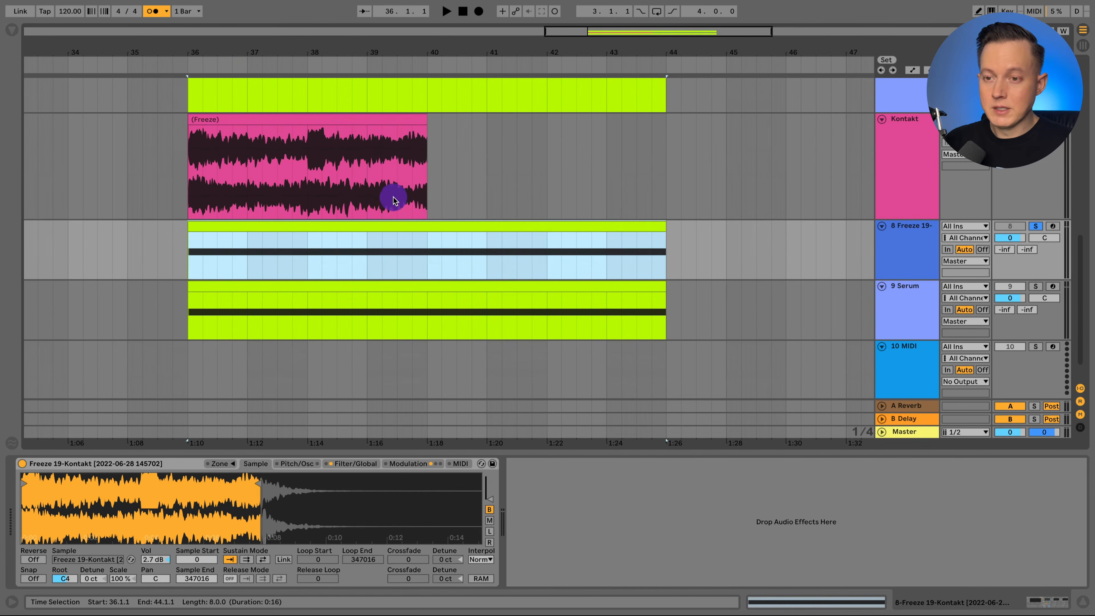
# Select the 8 Freeze 19 track, show the Sampler's sample settings and play the frozen Kontakt sample.
pyautogui.click(879, 236)
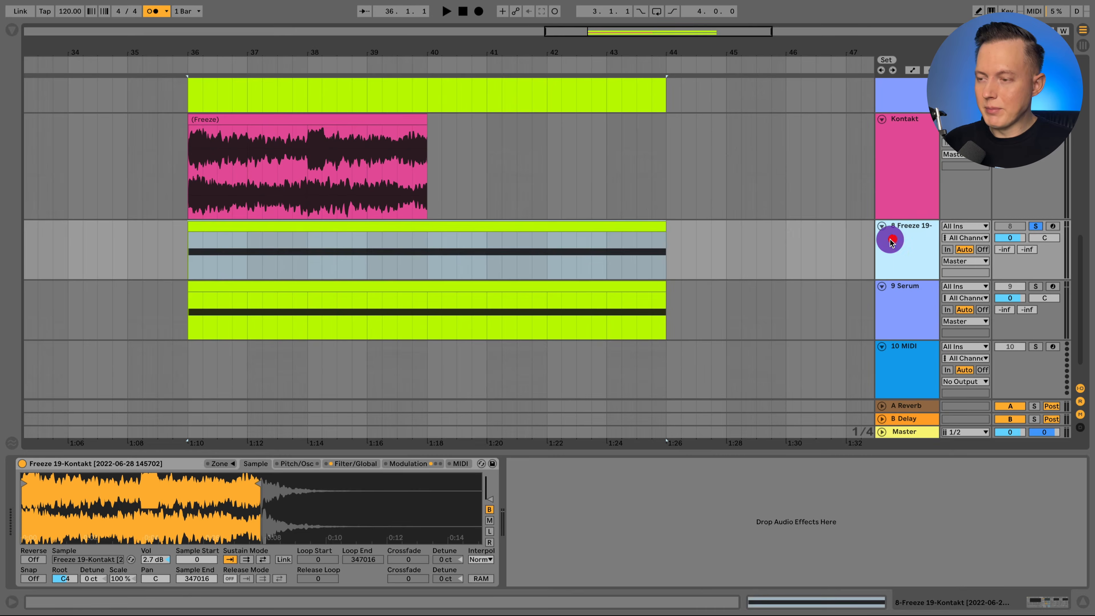
pyautogui.click(287, 128)
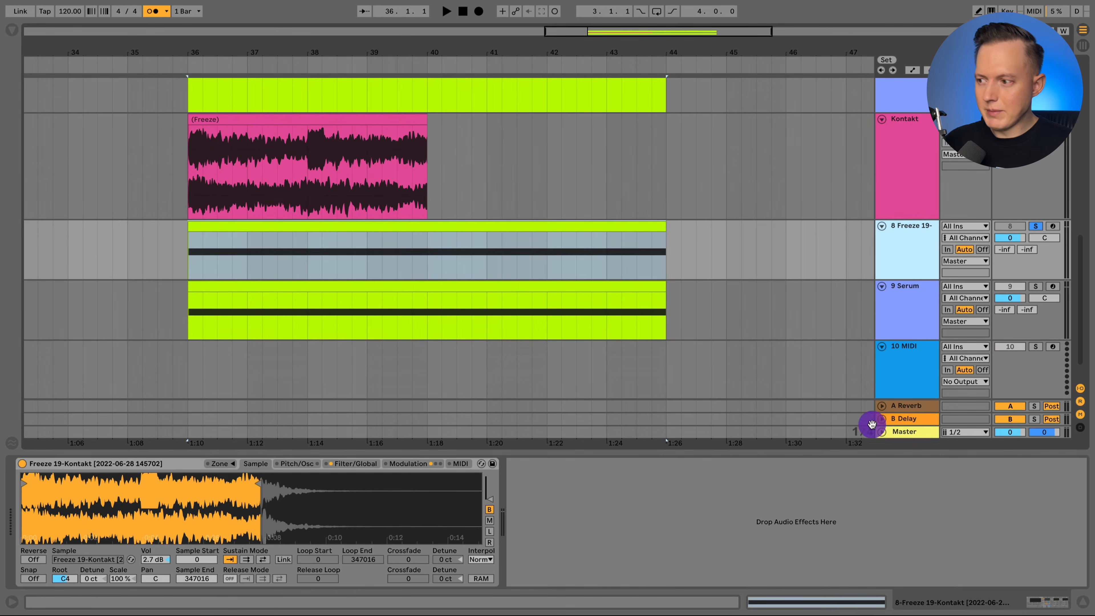
pyautogui.click(255, 461)
pyautogui.press('space')
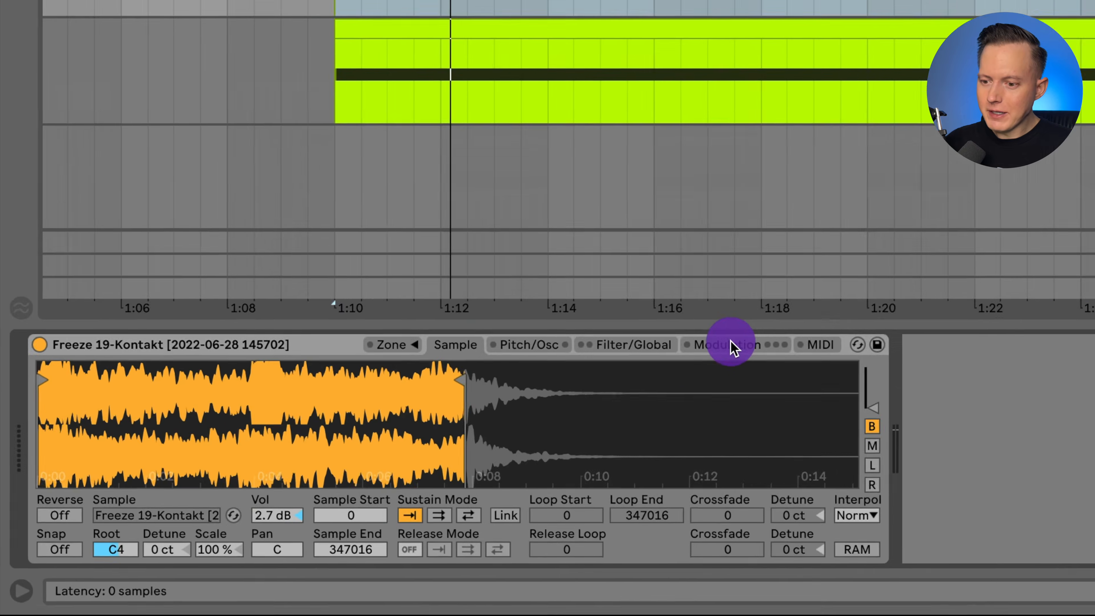
# Turn on the Sampler's LFO 1 with the falling sawtooth type and its rate in Hz.
pyautogui.click(410, 463)
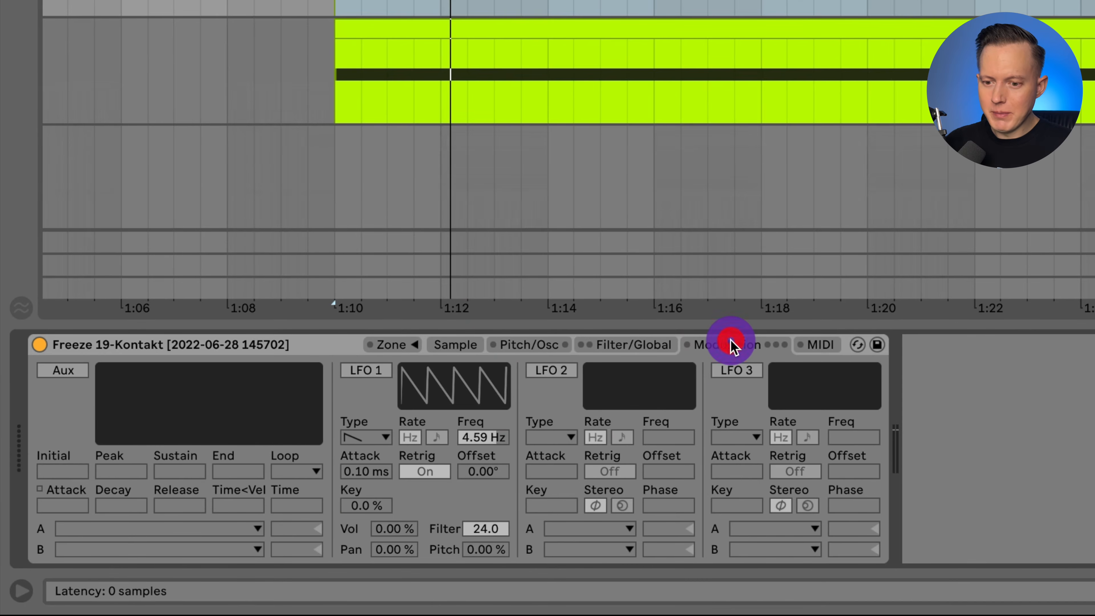
pyautogui.click(362, 371)
pyautogui.click(366, 436)
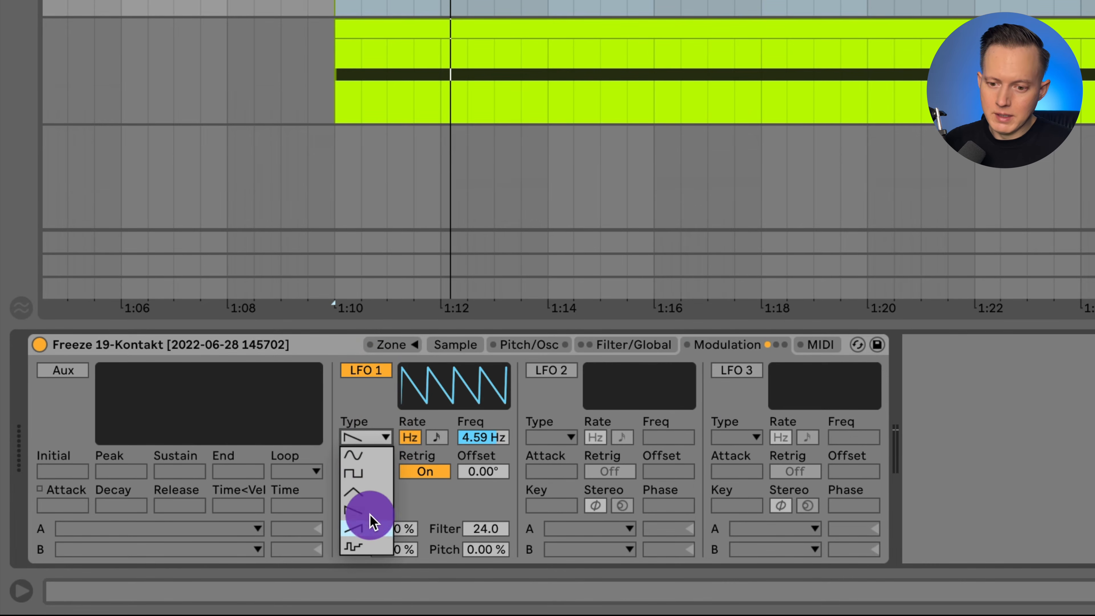
pyautogui.click(366, 437)
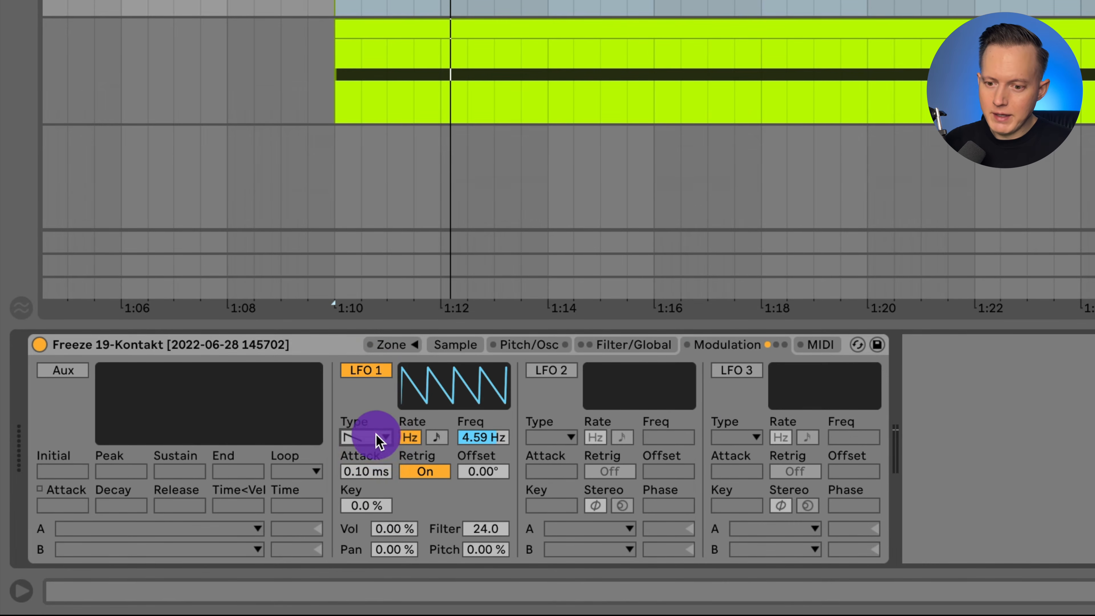
pyautogui.click(436, 437)
pyautogui.click(409, 437)
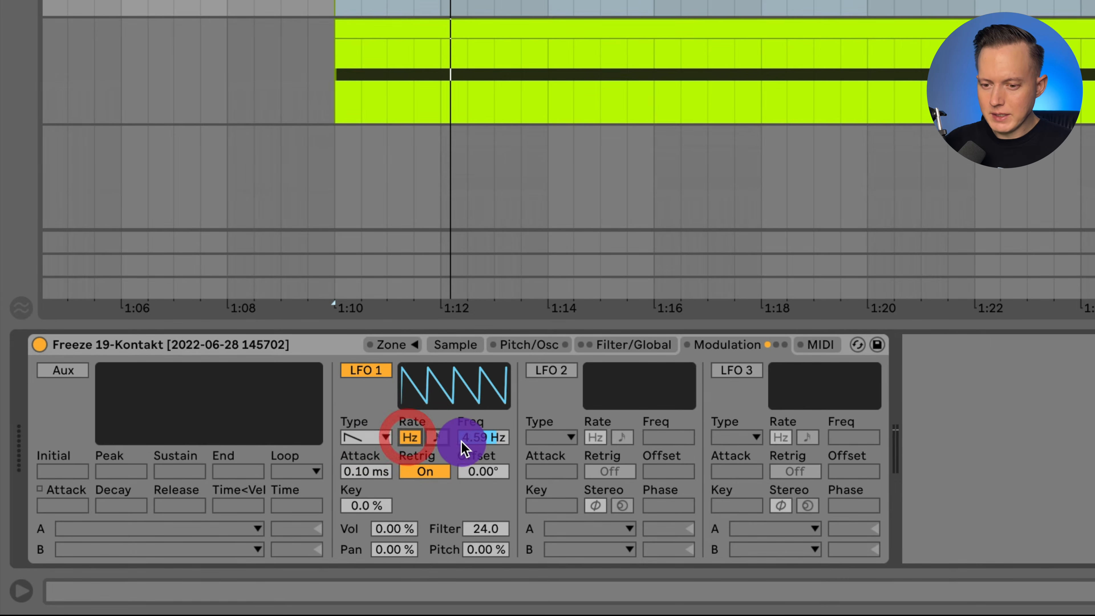
# Set LFO 1's volume amount to 100 % and its frequency to 0.85 Hz.
pyautogui.click(483, 437)
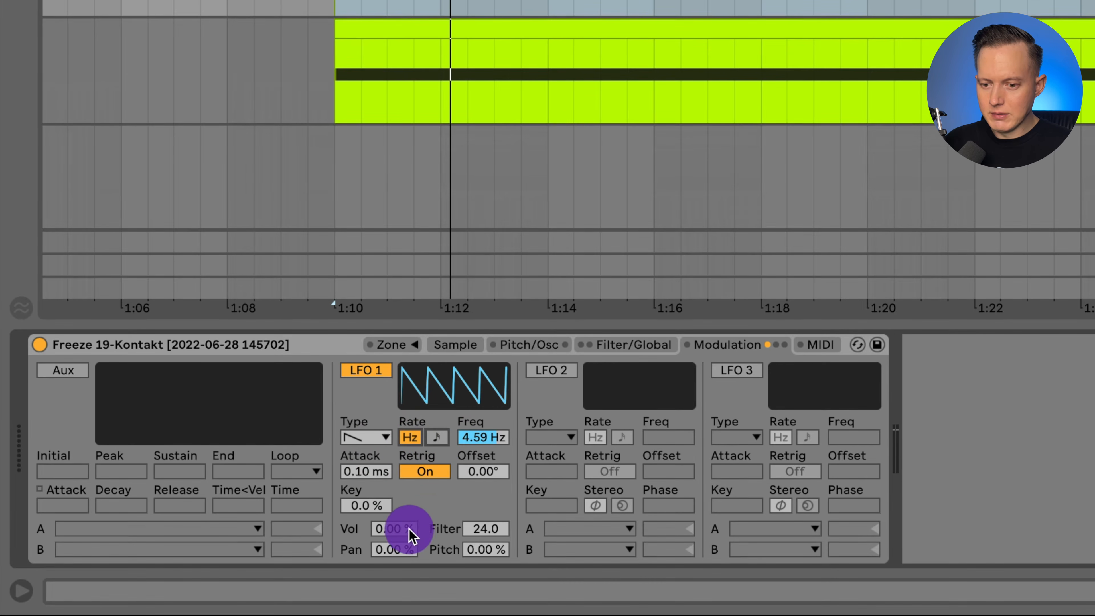
pyautogui.moveTo(409, 535); pyautogui.dragTo(409, 496)
pyautogui.moveTo(474, 439)
pyautogui.mouseDown()
pyautogui.moveTo(474, 392)
pyautogui.moveTo(482, 441)
pyautogui.mouseUp()
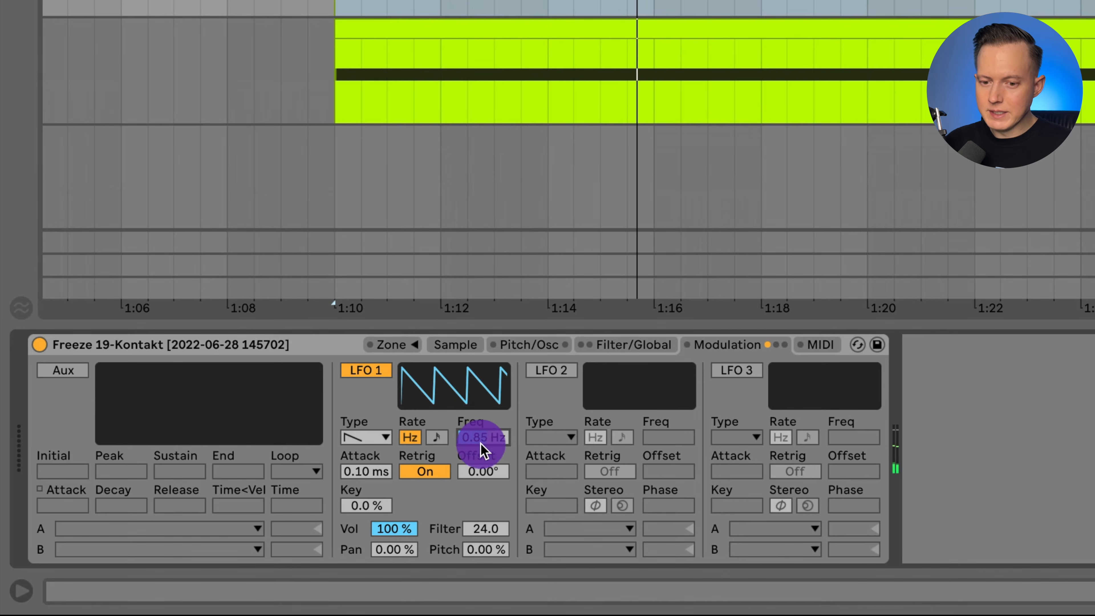
# Switch LFO 1's modulation from volume (0 %) to the enabled filter (24.0) and set its frequency to 9.14 Hz.
pyautogui.moveTo(412, 526); pyautogui.dragTo(413, 561)
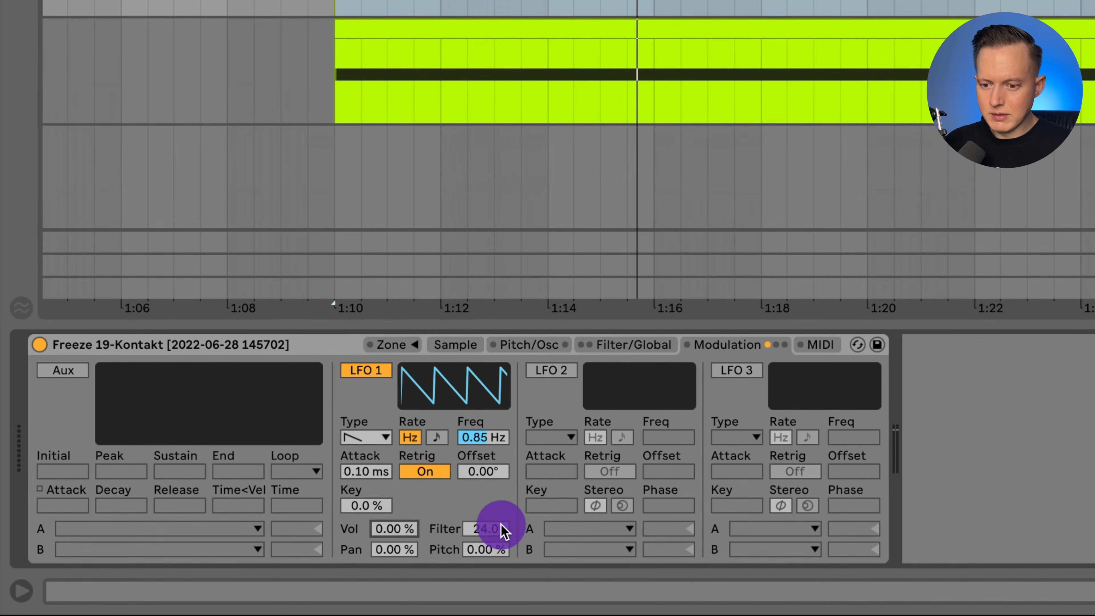
pyautogui.moveTo(502, 531); pyautogui.dragTo(502, 531)
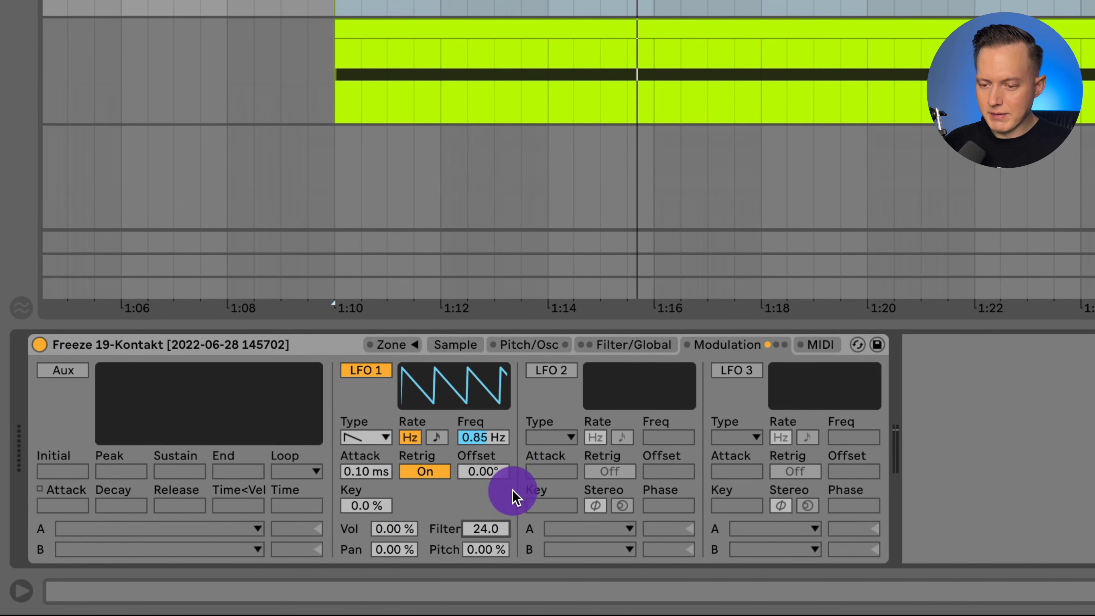
pyautogui.click(633, 345)
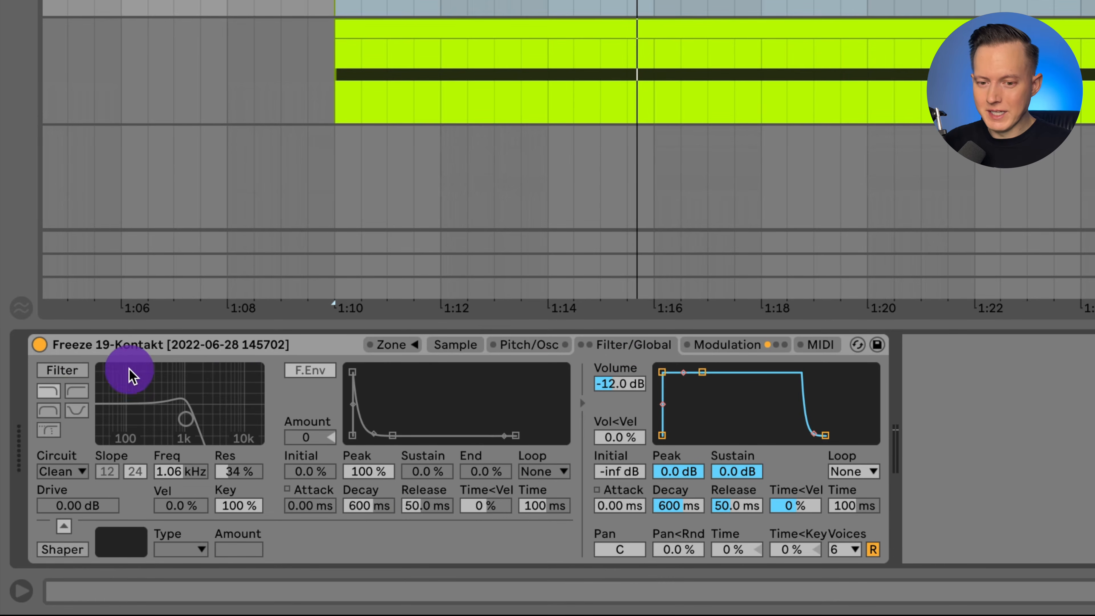
pyautogui.click(66, 371)
pyautogui.click(707, 346)
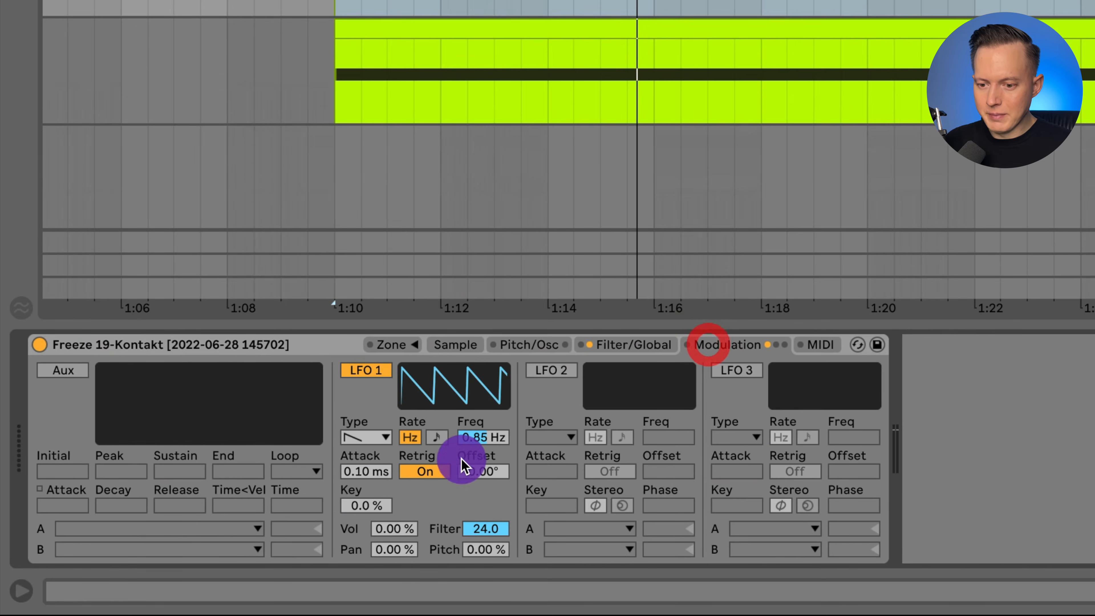
pyautogui.moveTo(483, 437); pyautogui.dragTo(483, 460)
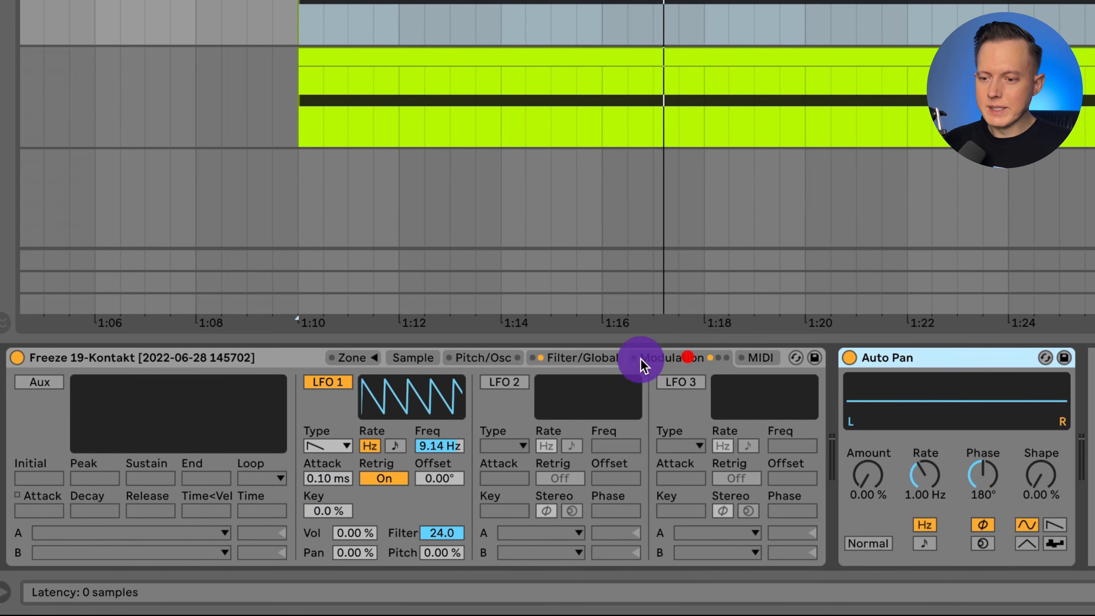
# Turn off the Sampler's LFO 1 and its filter.
pyautogui.click(327, 382)
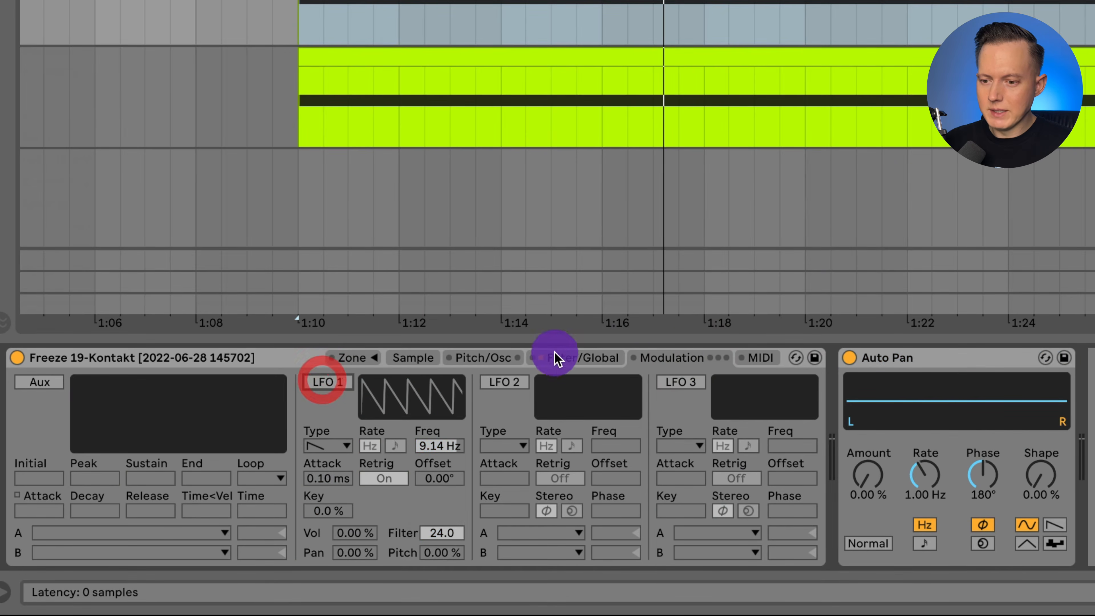
pyautogui.click(567, 357)
pyautogui.click(39, 382)
# Set the Auto Pan's amount to 100 % and its phase to 360° while playing the sample.
pyautogui.click(900, 362)
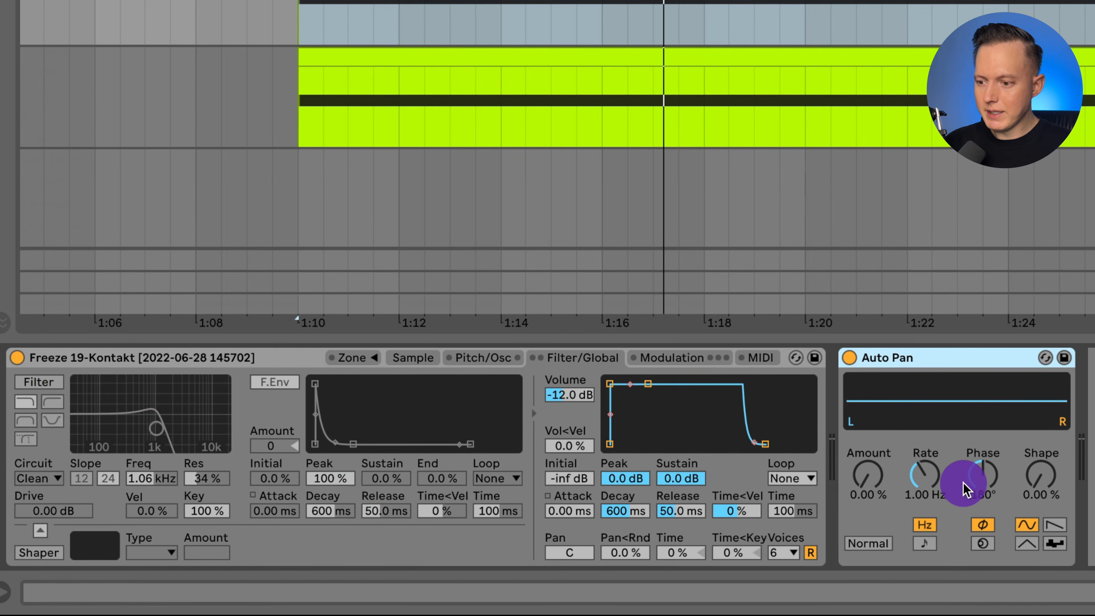
pyautogui.moveTo(868, 475); pyautogui.dragTo(868, 422)
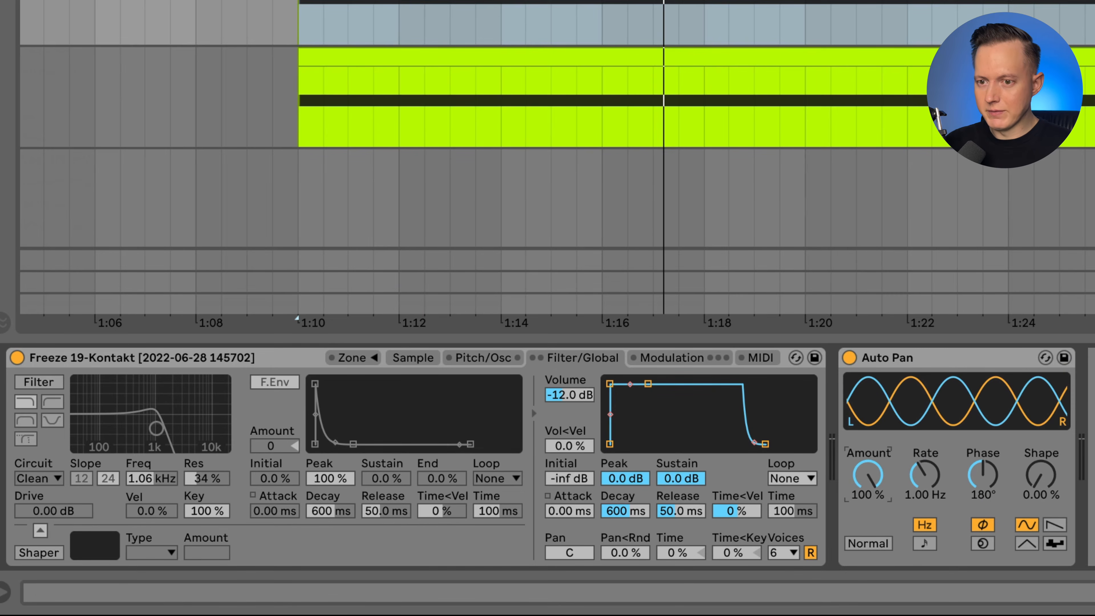
pyautogui.press('space')
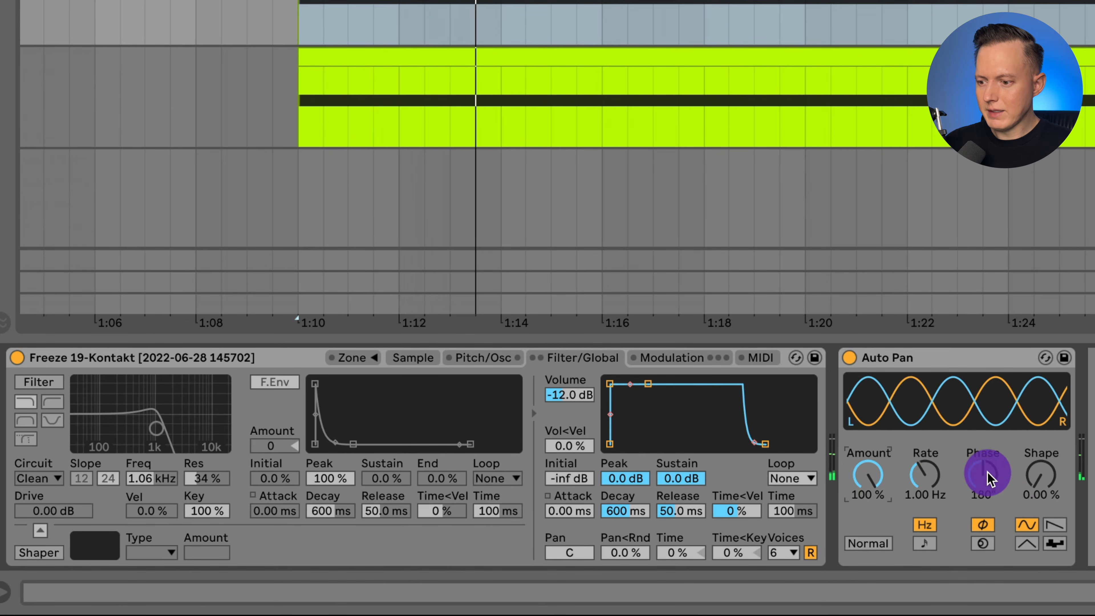
pyautogui.moveTo(987, 477); pyautogui.dragTo(985, 388)
pyautogui.press('space')
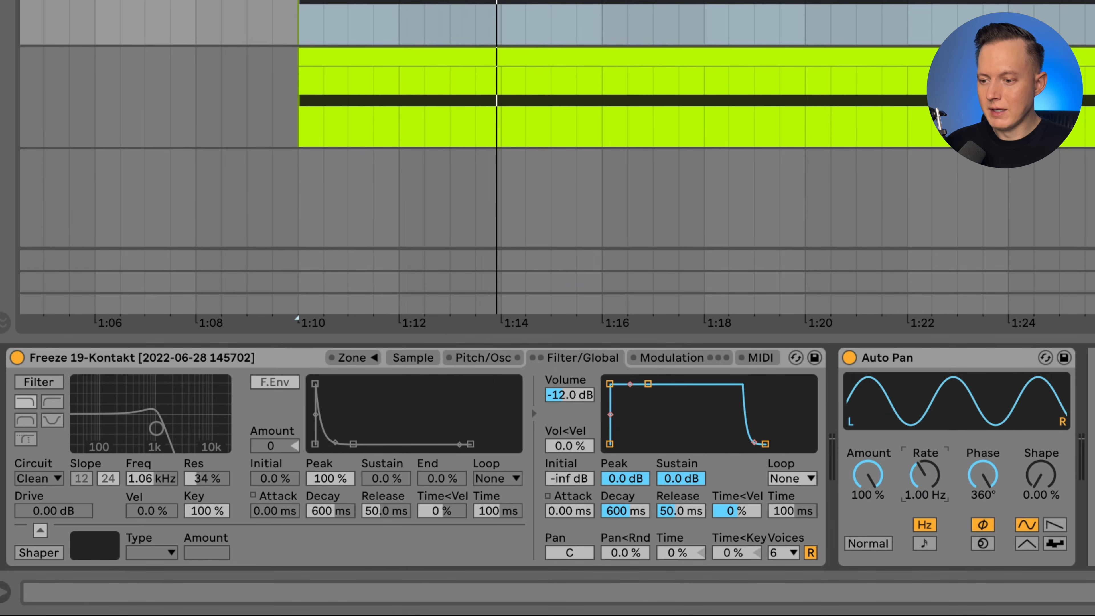
# Set the Auto Pan's rate to 4.33 Hz, switch its waveform to the falling sawtooth and play the sample.
pyautogui.moveTo(925, 474)
pyautogui.mouseDown()
pyautogui.moveTo(925, 429)
pyautogui.moveTo(925, 462)
pyautogui.mouseUp()
pyautogui.press('space')
pyautogui.press('space')
pyautogui.click(1055, 525)
pyautogui.press('space')
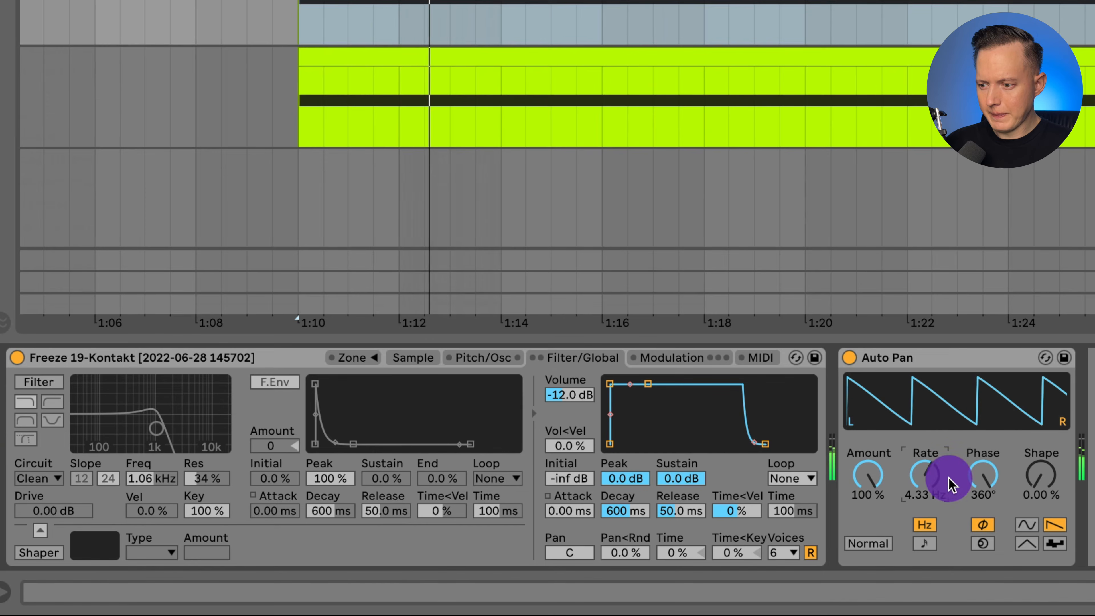
# Set the Auto Pan's shape to 32.5 % and its rate to 3.22 Hz.
pyautogui.moveTo(1041, 478); pyautogui.dragTo(1041, 478)
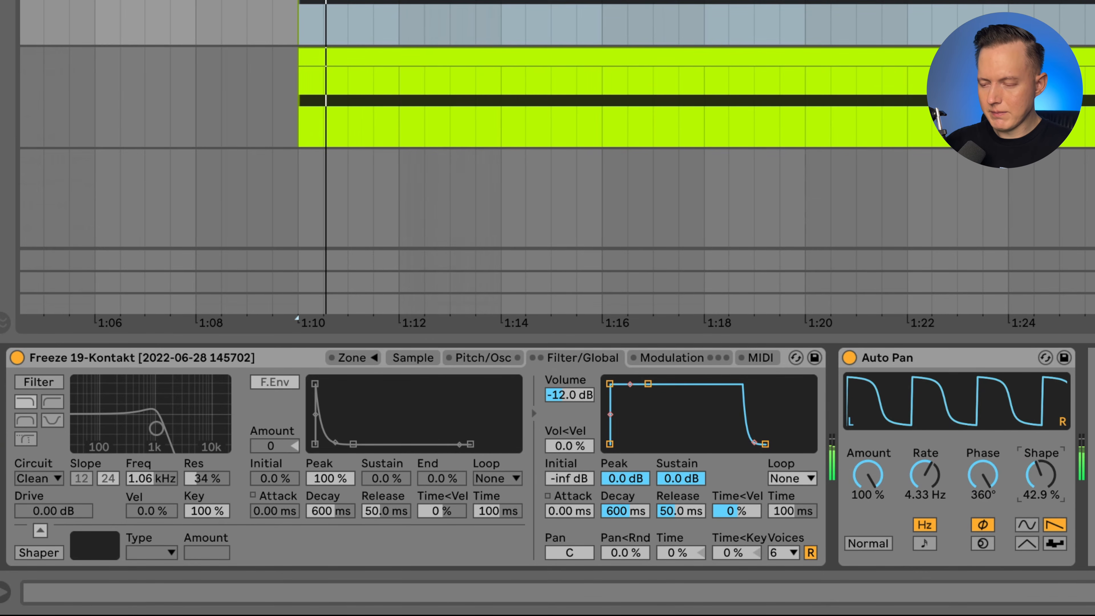
pyautogui.moveTo(925, 474)
pyautogui.mouseDown()
pyautogui.moveTo(925, 454)
pyautogui.moveTo(925, 479)
pyautogui.mouseUp()
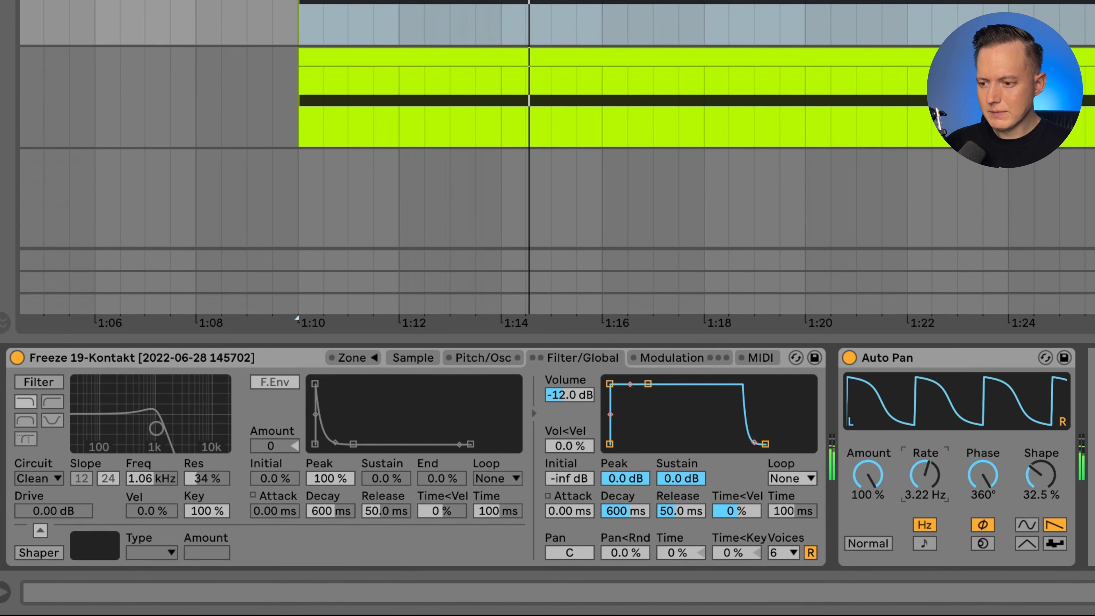
pyautogui.click(893, 358)
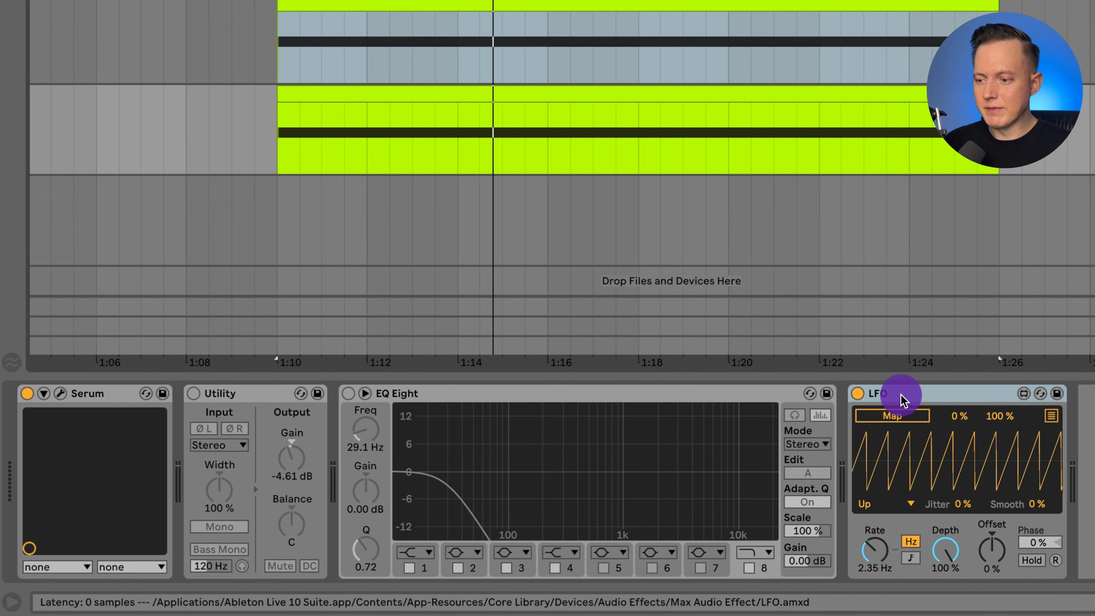
# Map the LFO device on the 9 Serum track to the Utility's gain.
pyautogui.click(898, 417)
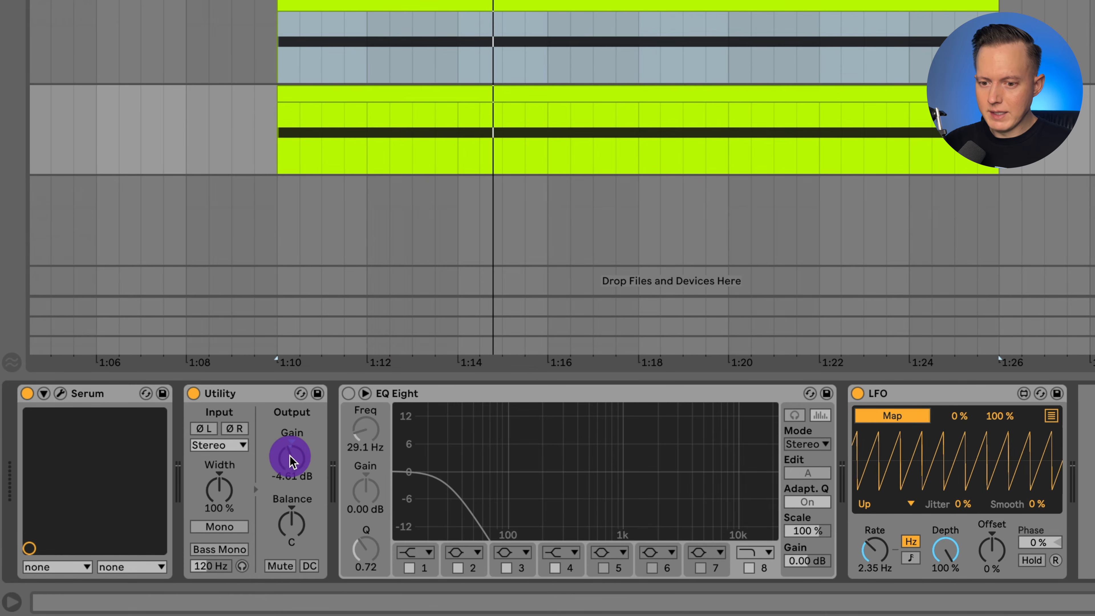
pyautogui.moveTo(305, 460); pyautogui.dragTo(297, 463)
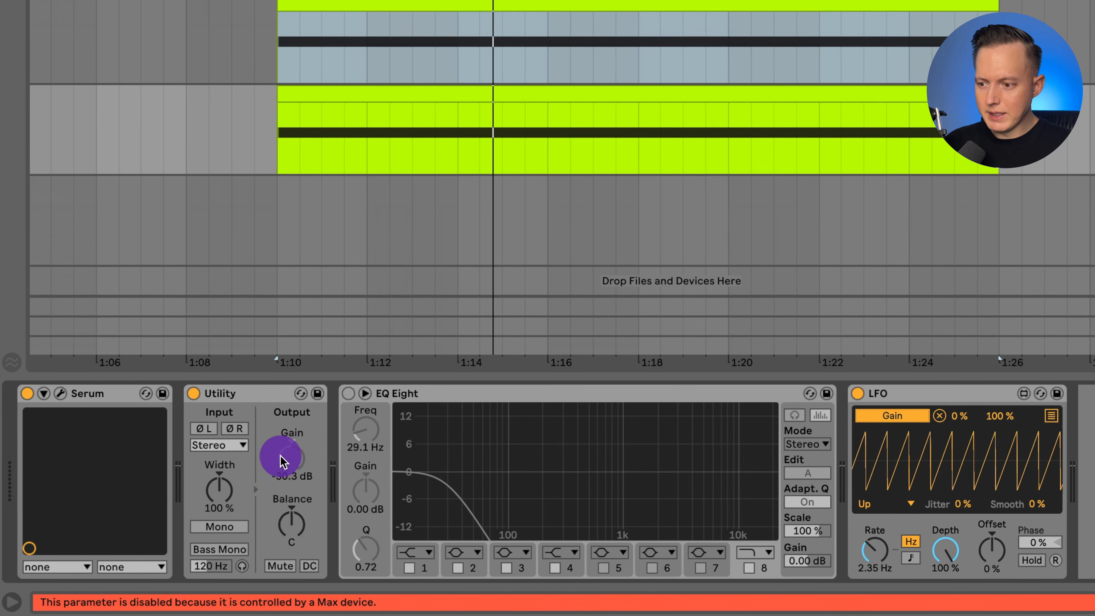
# Set the maximum of the LFO's Utility gain mapping range to 50 %.
pyautogui.click(882, 440)
pyautogui.click(292, 468)
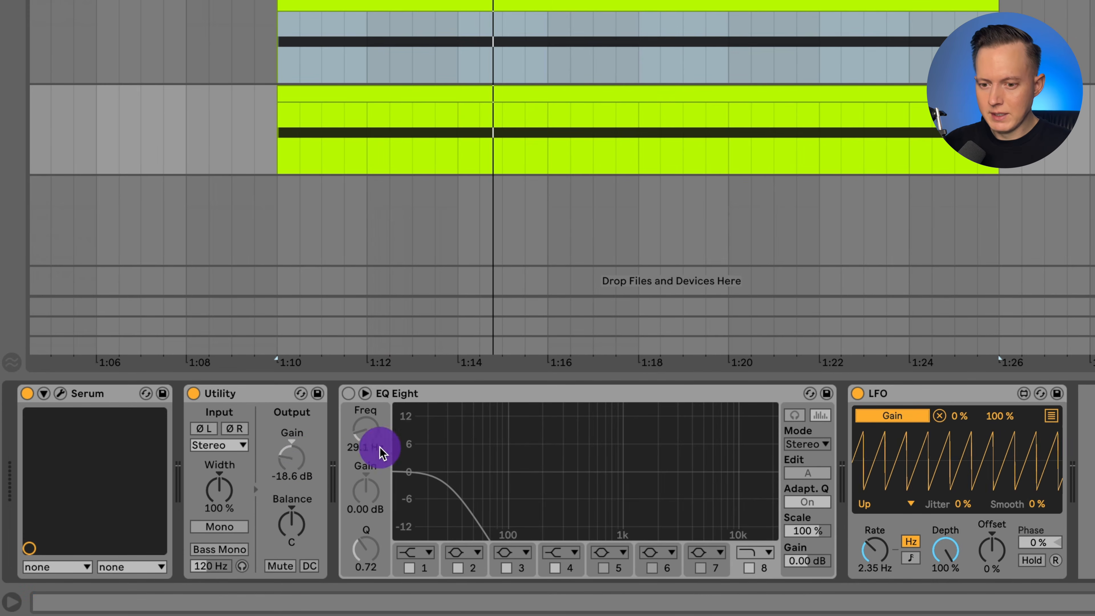
pyautogui.click(296, 463)
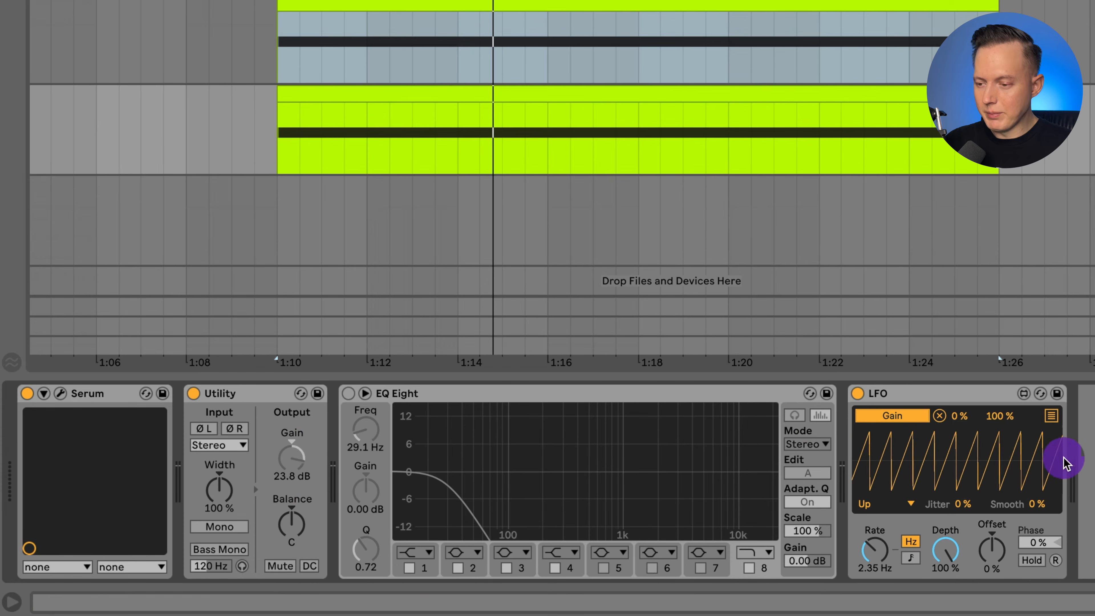
pyautogui.click(304, 477)
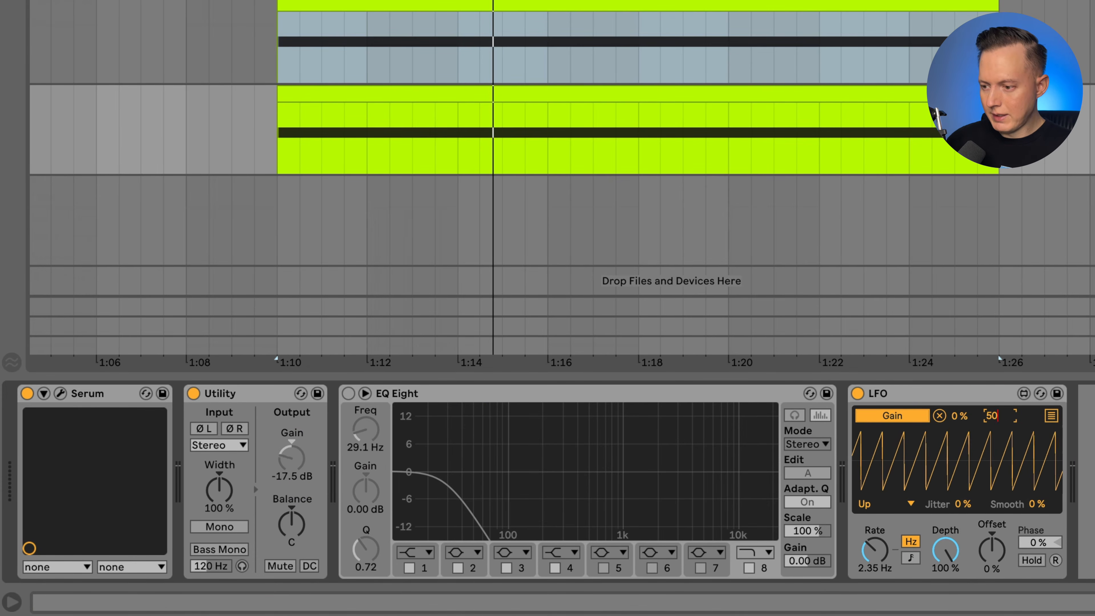
pyautogui.click(288, 467)
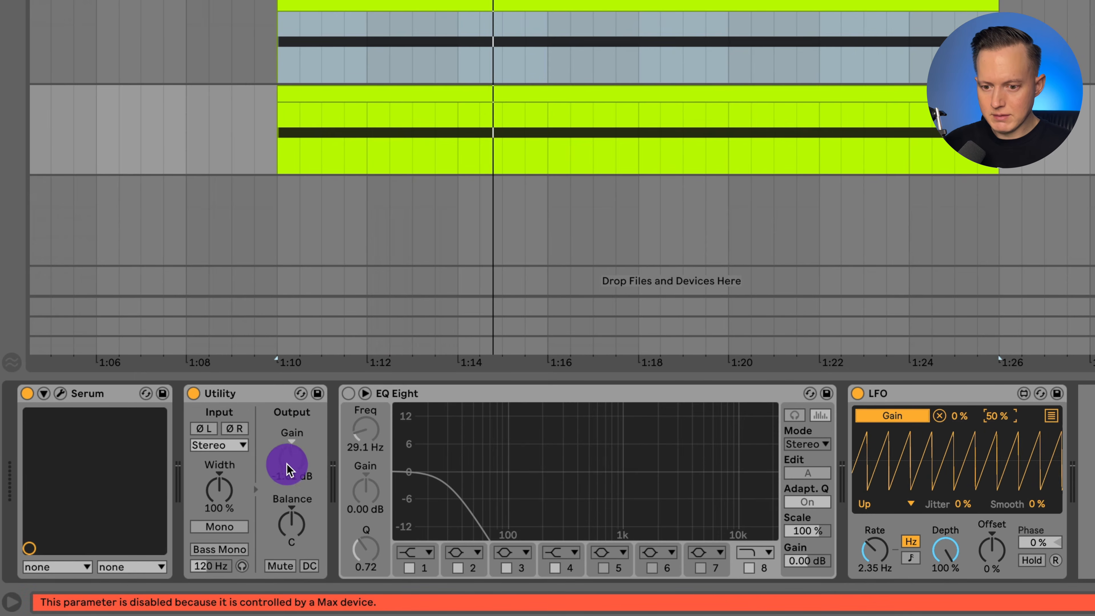
pyautogui.click(954, 471)
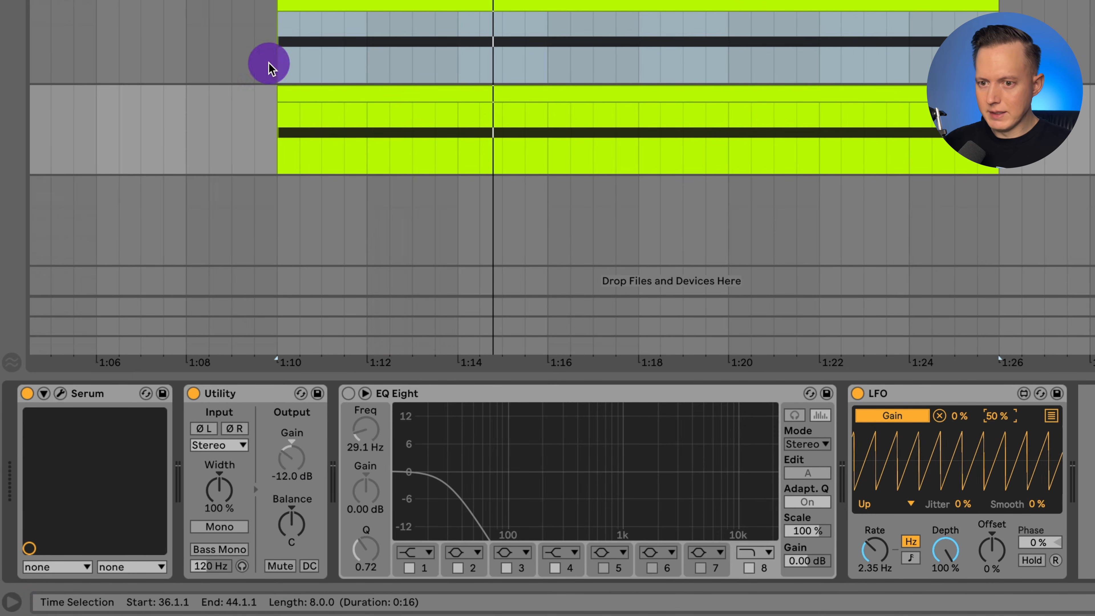
# Select the lower track's clip and compare its sound with the LFO and Utility bypassed and re-enabled.
pyautogui.click(325, 88)
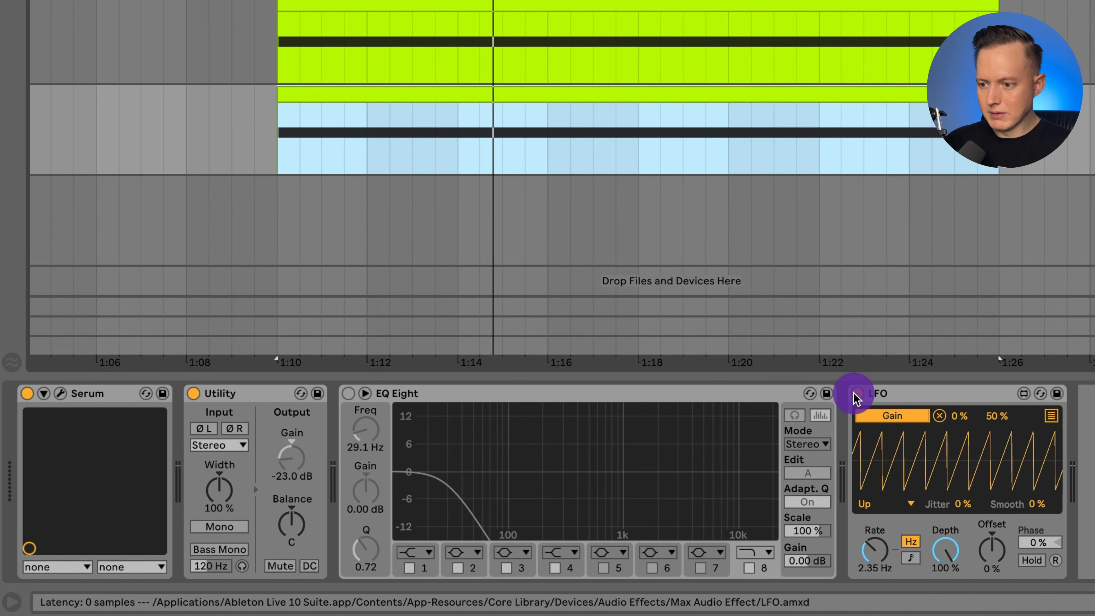
pyautogui.click(857, 393)
pyautogui.click(194, 393)
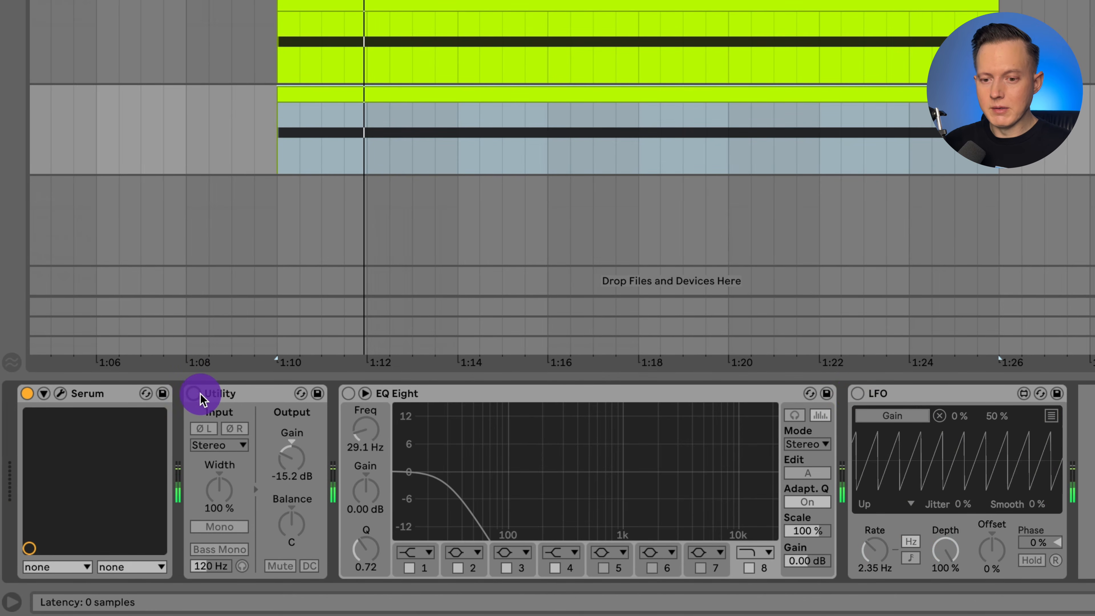
pyautogui.click(193, 393)
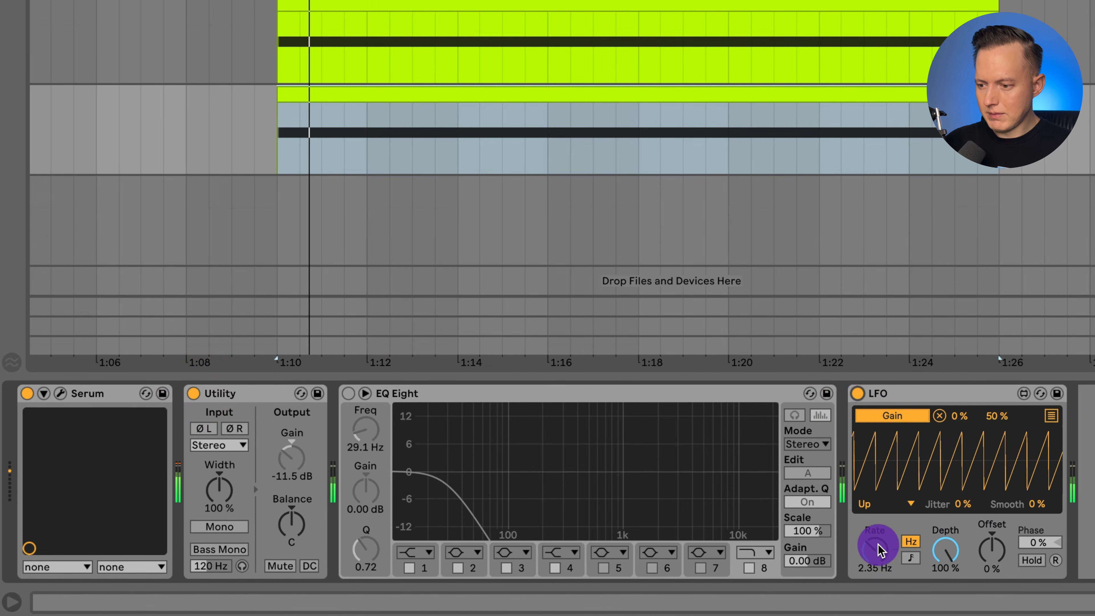
# Set the LFO's rate to 5.38 Hz, switch its waveform to Down and play the clip.
pyautogui.moveTo(869, 546)
pyautogui.mouseDown()
pyautogui.moveTo(882, 496)
pyautogui.moveTo(877, 544)
pyautogui.mouseUp()
pyautogui.click(872, 502)
pyautogui.click(872, 420)
pyautogui.press('space')
pyautogui.press('space')
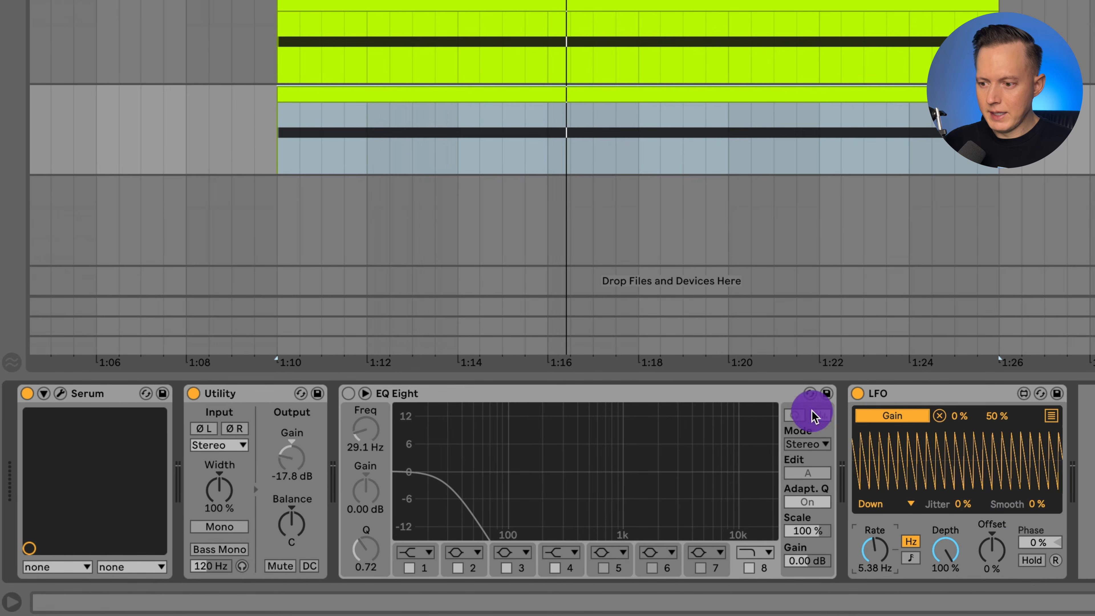
# Enable the EQ Eight and remap the LFO from the Utility's gain to band 8's frequency, with the range maximum at 100 %.
pyautogui.click(940, 416)
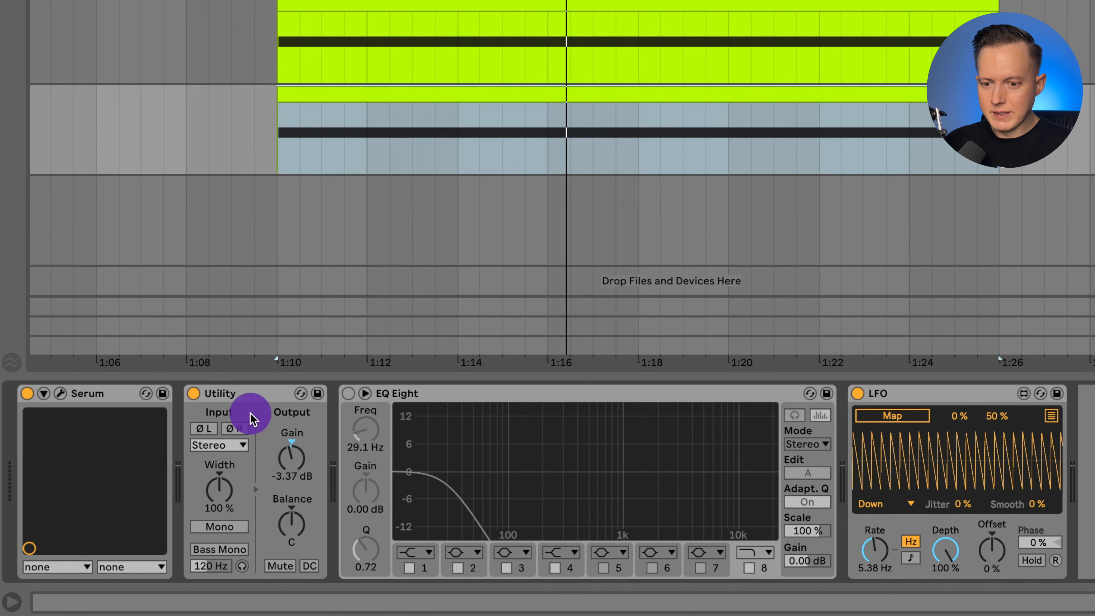
pyautogui.click(350, 394)
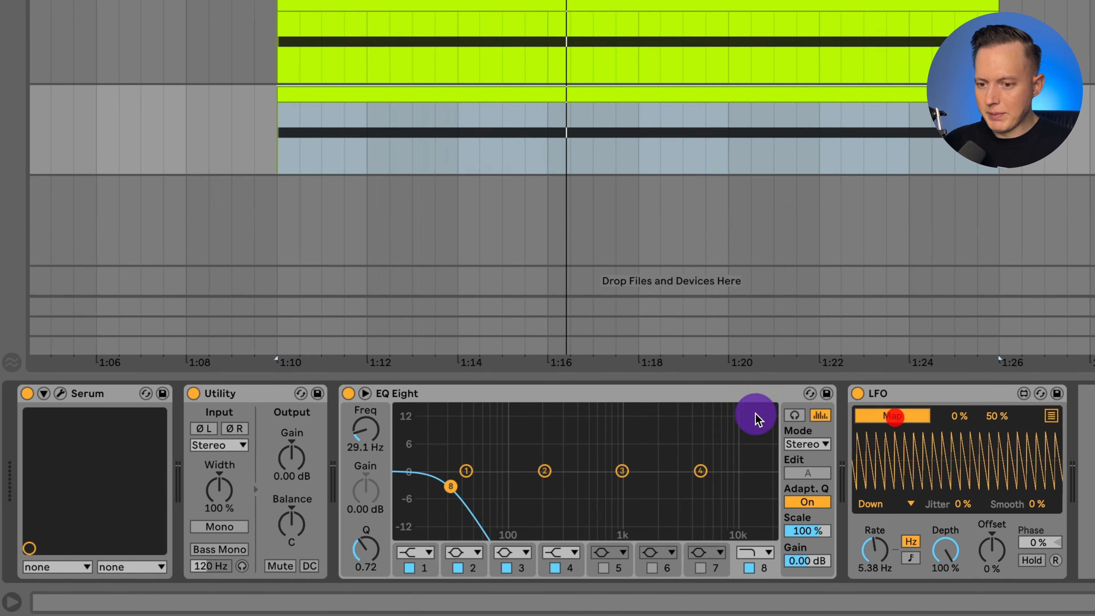
pyautogui.click(362, 421)
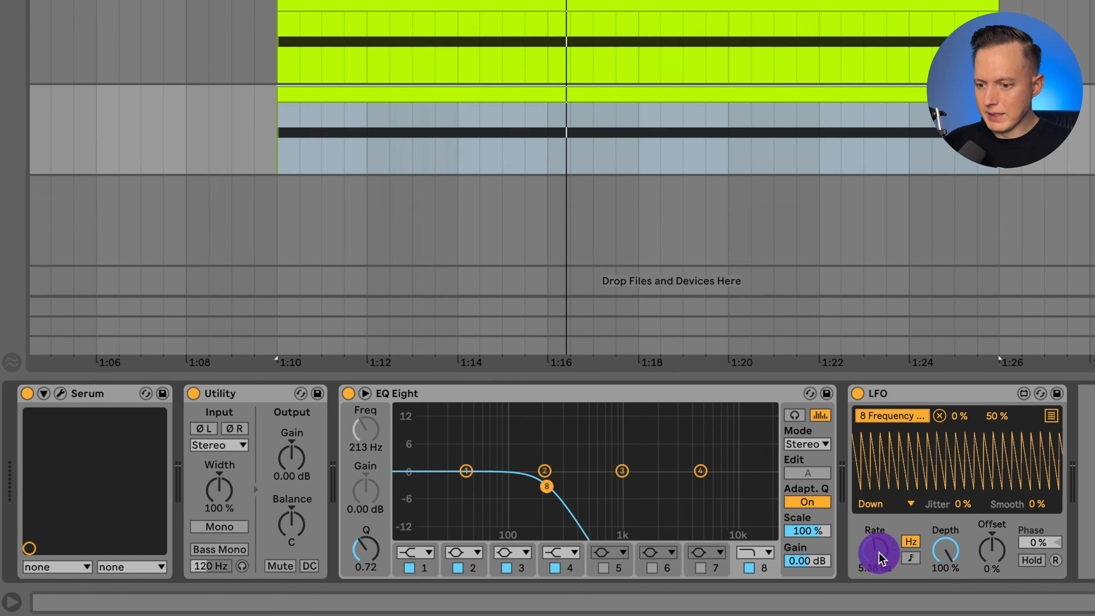
pyautogui.moveTo(996, 415); pyautogui.dragTo(1003, 315)
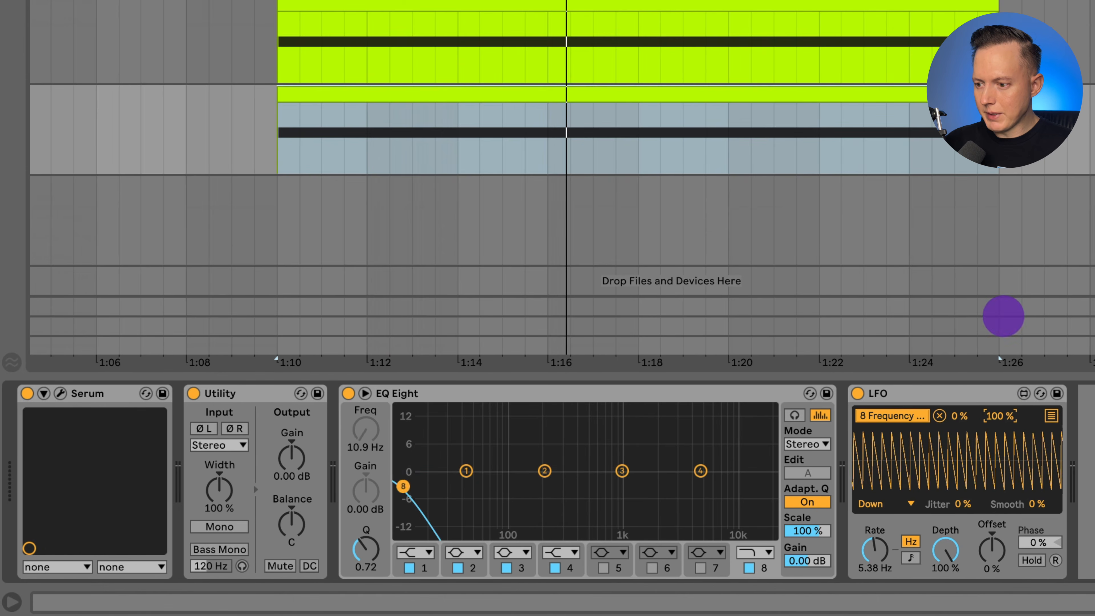
# Switch the LFO's waveform to Sine and set its rate to 3.70 Hz while playing the clip.
pyautogui.moveTo(871, 550)
pyautogui.mouseDown()
pyautogui.moveTo(875, 506)
pyautogui.moveTo(889, 557)
pyautogui.moveTo(878, 507)
pyautogui.moveTo(885, 539)
pyautogui.mouseUp()
pyautogui.click(882, 503)
pyautogui.click(880, 387)
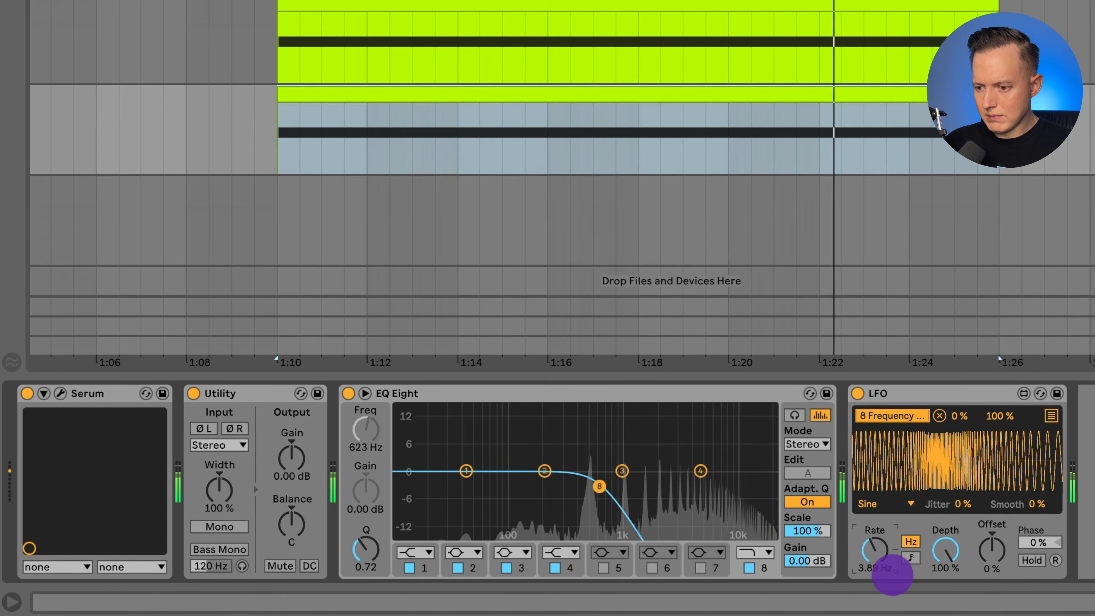
pyautogui.moveTo(892, 586); pyautogui.dragTo(889, 574)
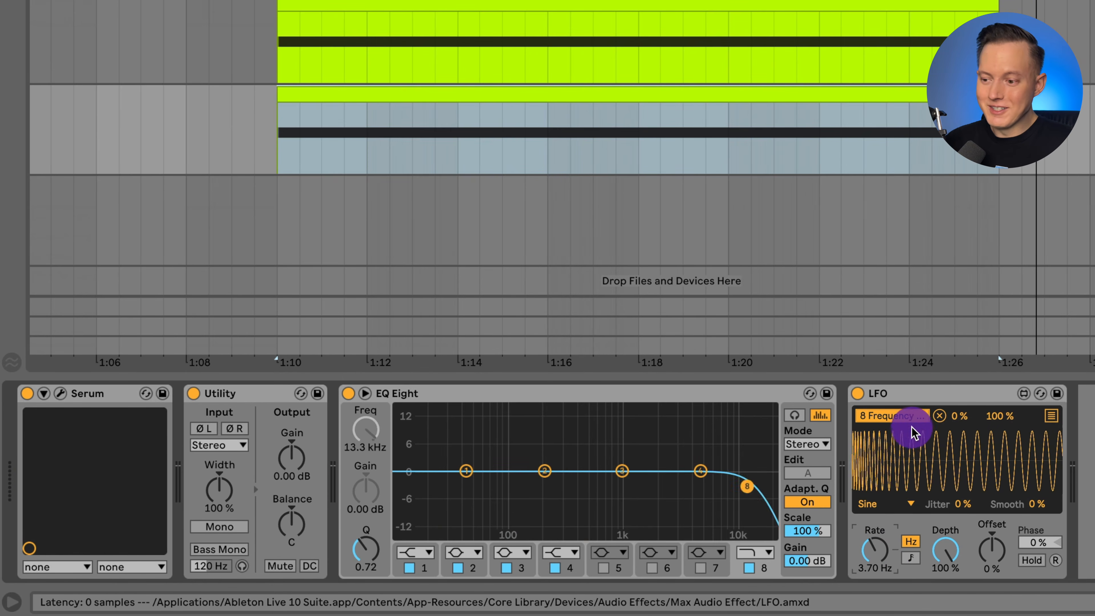